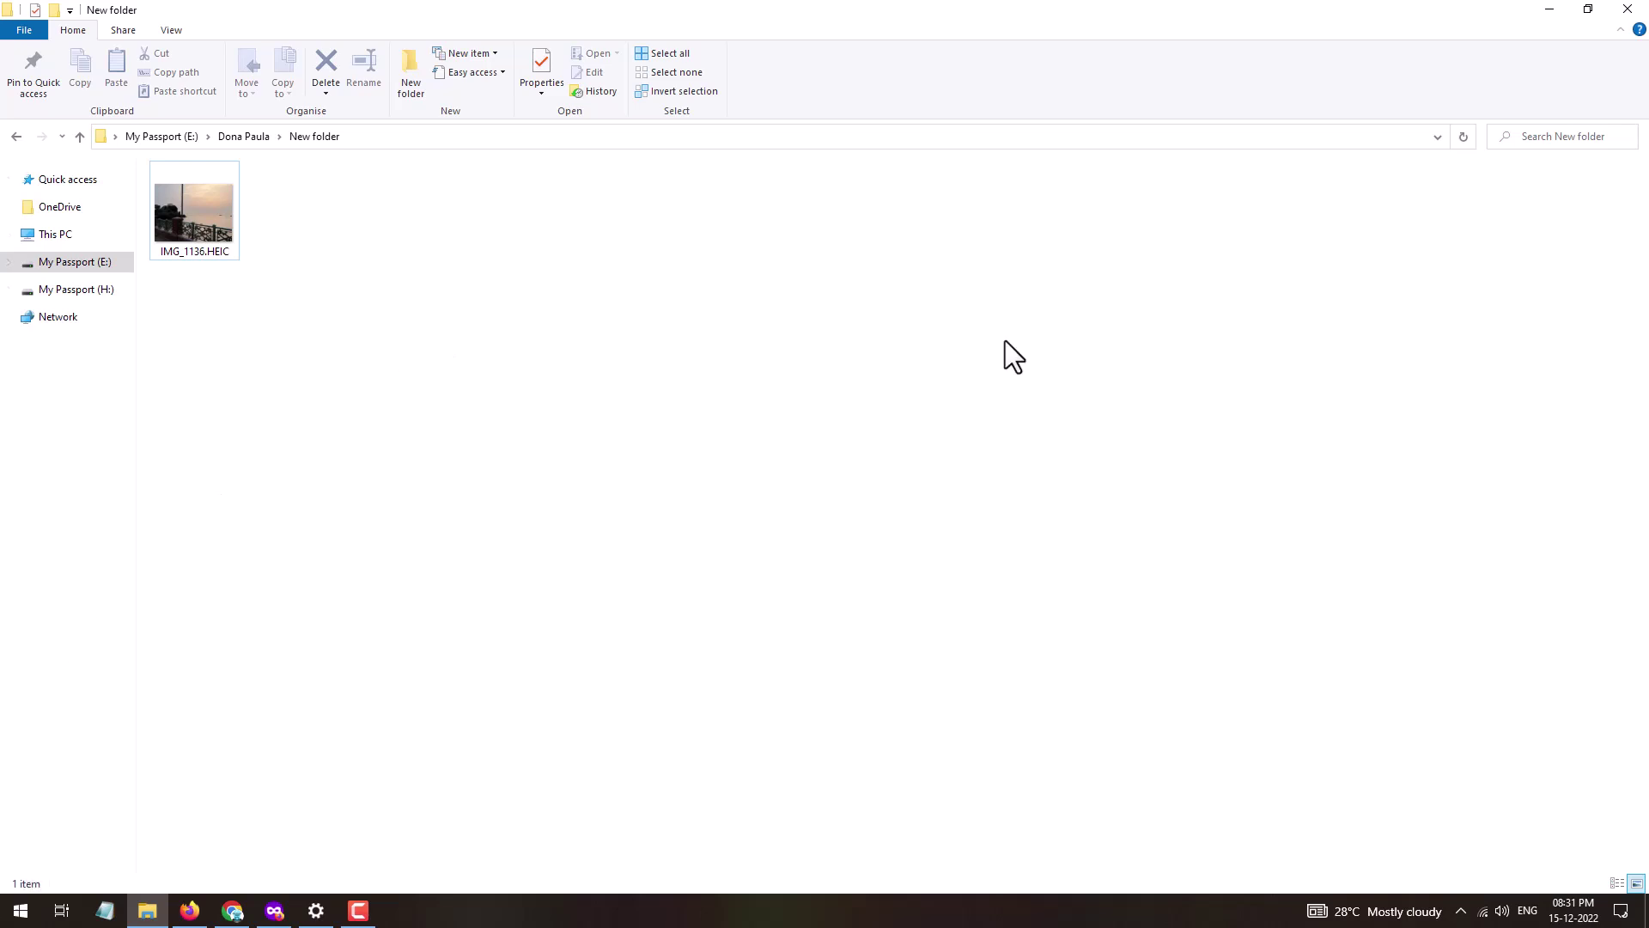
Open IMG_1136.HEIC from the folder, launching Photoshop CS6 on it
{"action": "double_click", "coordinate": [210, 236]}
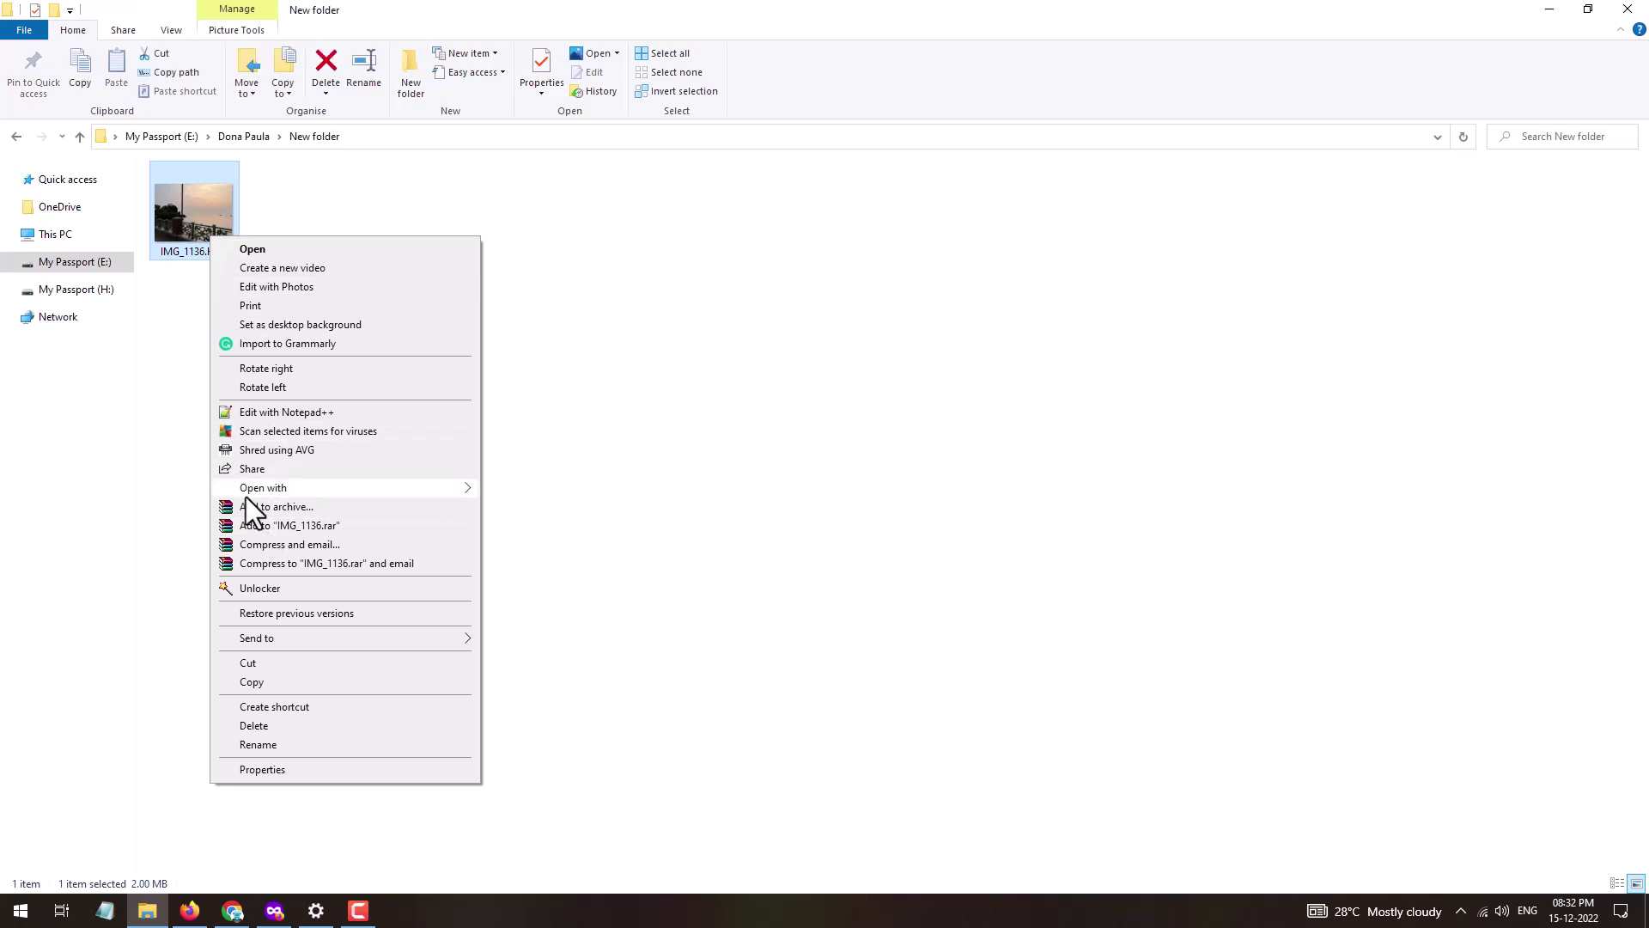
{"action": "mouse_move", "coordinate": [263, 487]}
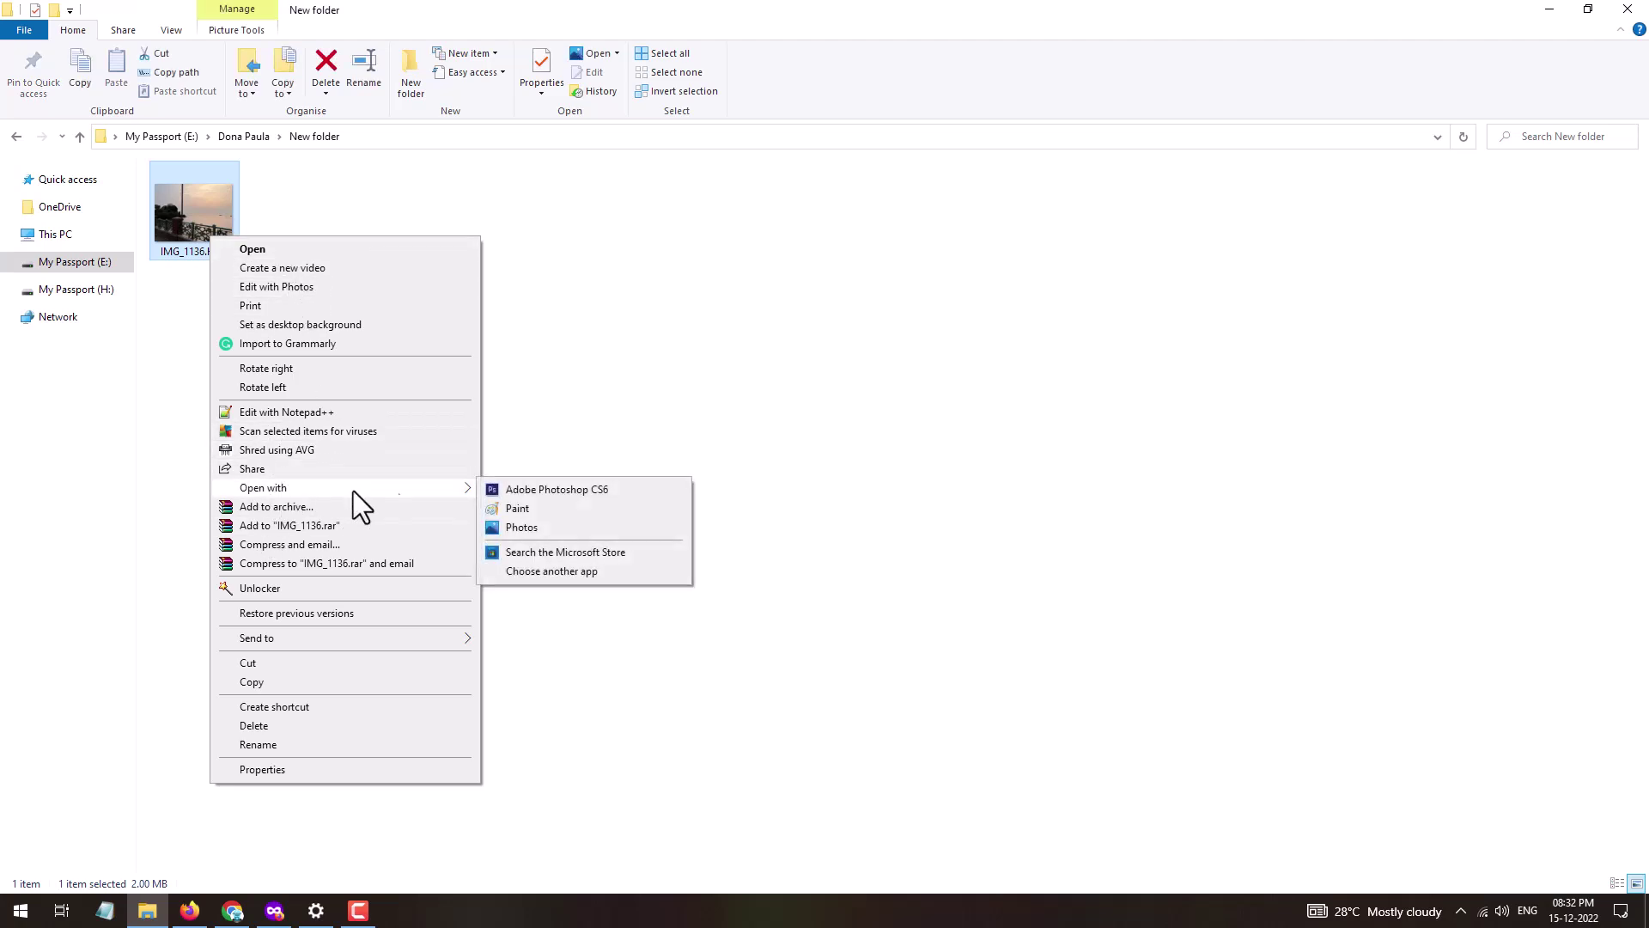
Dismiss Photoshop's 'not the right kind of document' error and minimize Photoshop
{"action": "left_click", "coordinate": [613, 489]}
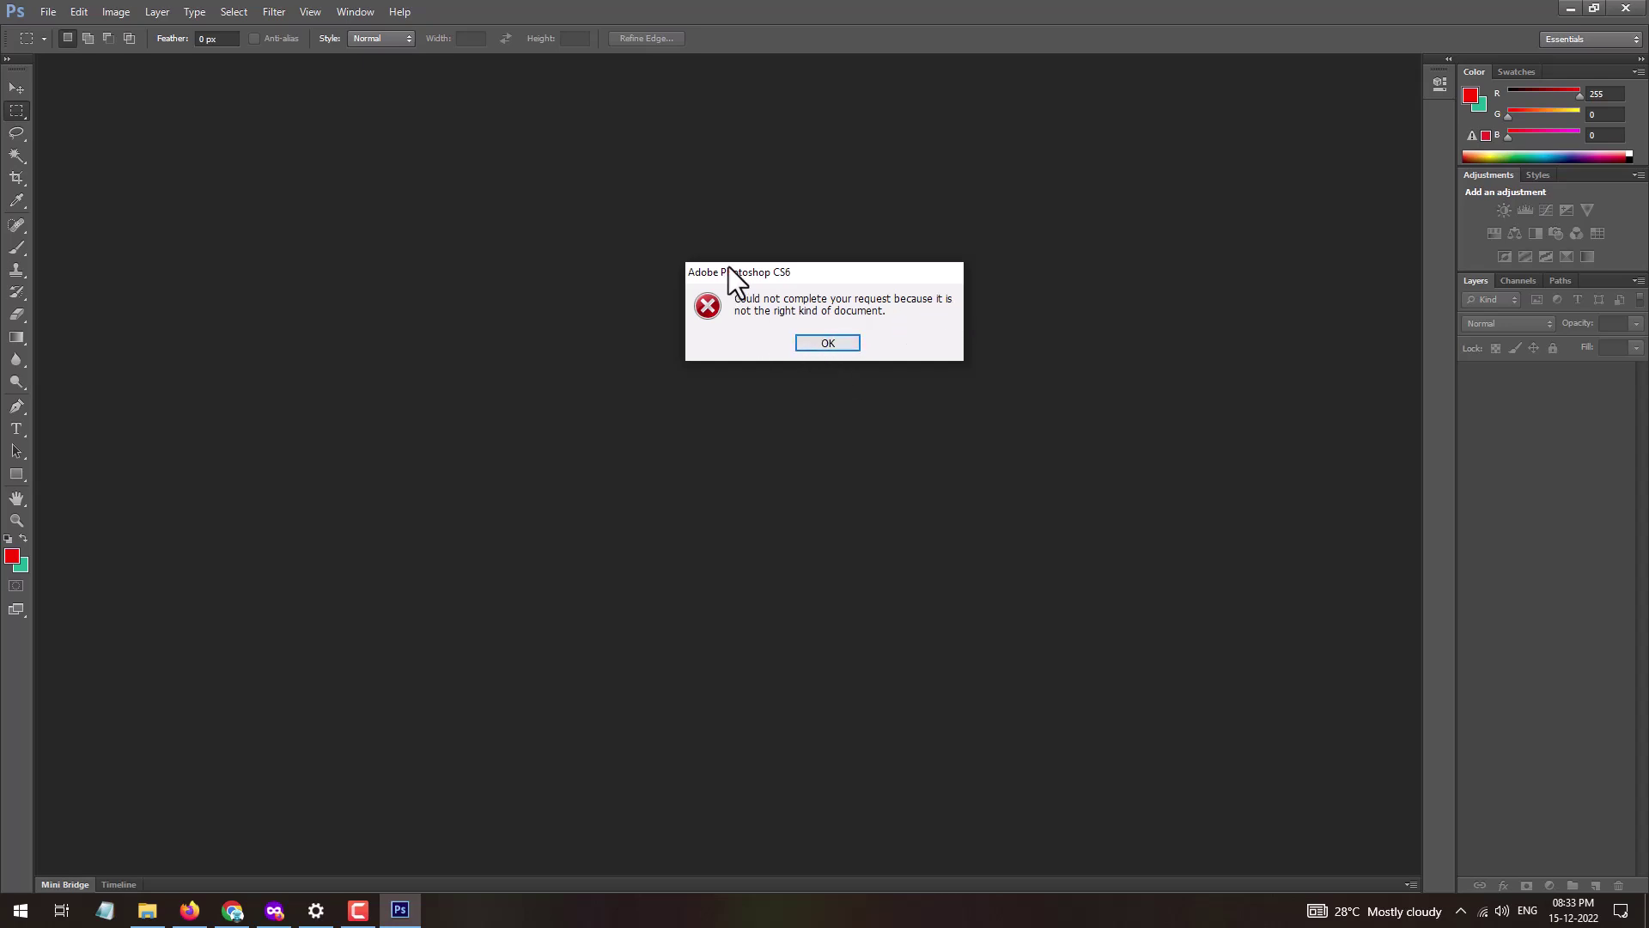
{"action": "left_click", "coordinate": [829, 342]}
{"action": "left_click", "coordinate": [1569, 11]}
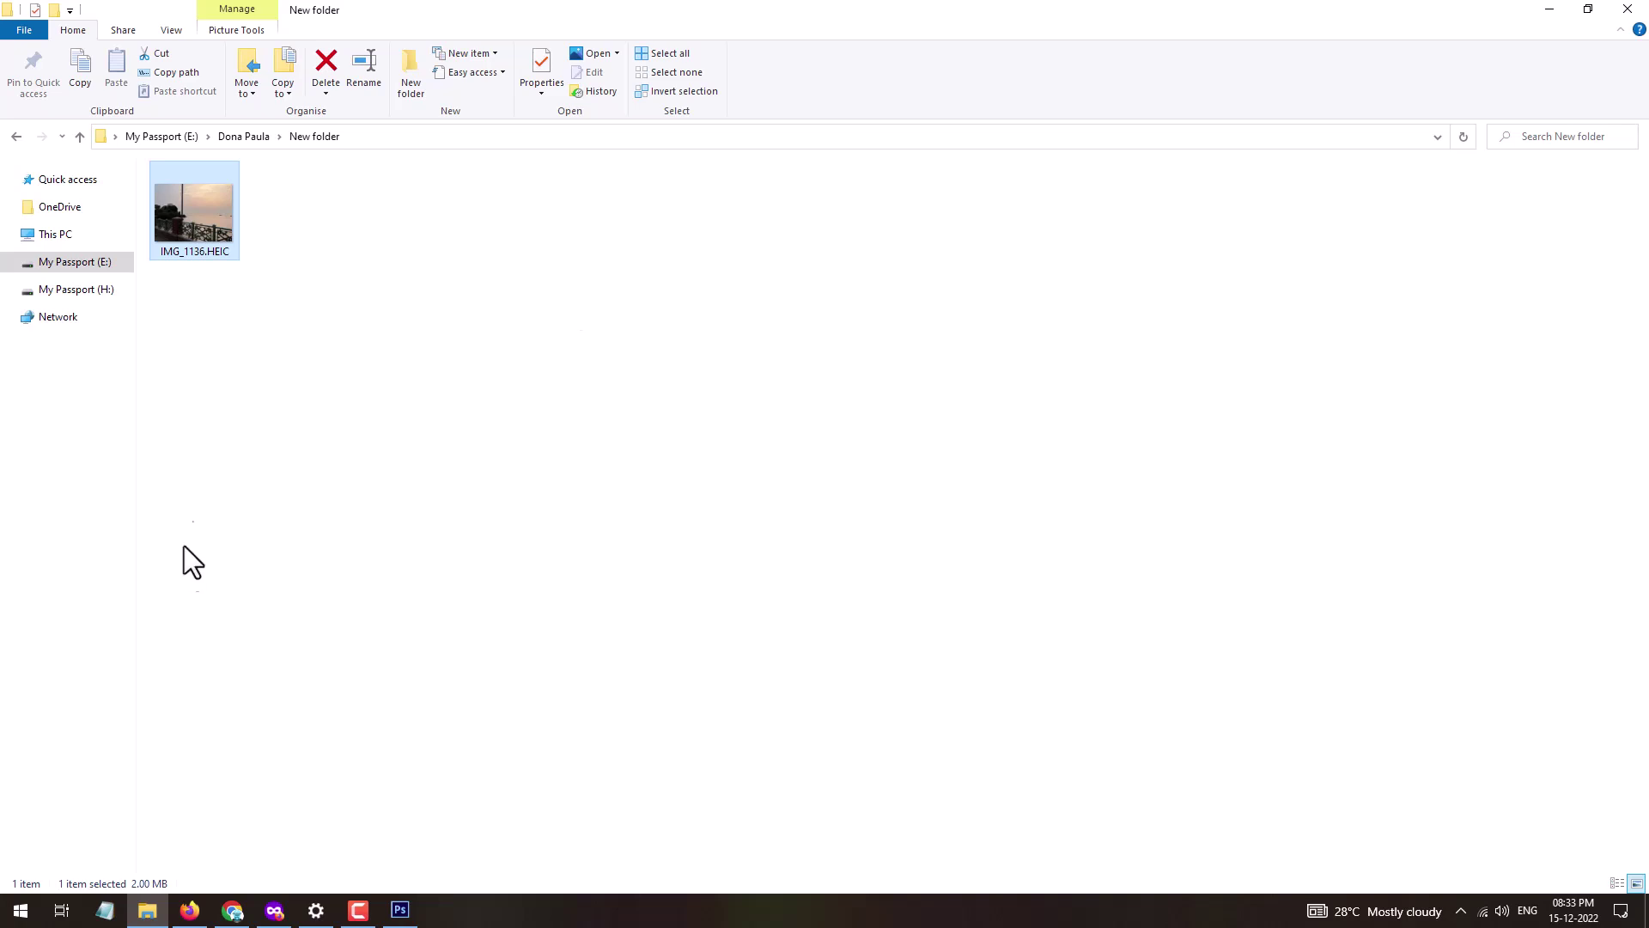
Open IMG_1136.HEIC in the Photos app via Open with
{"action": "left_click", "coordinate": [274, 378]}
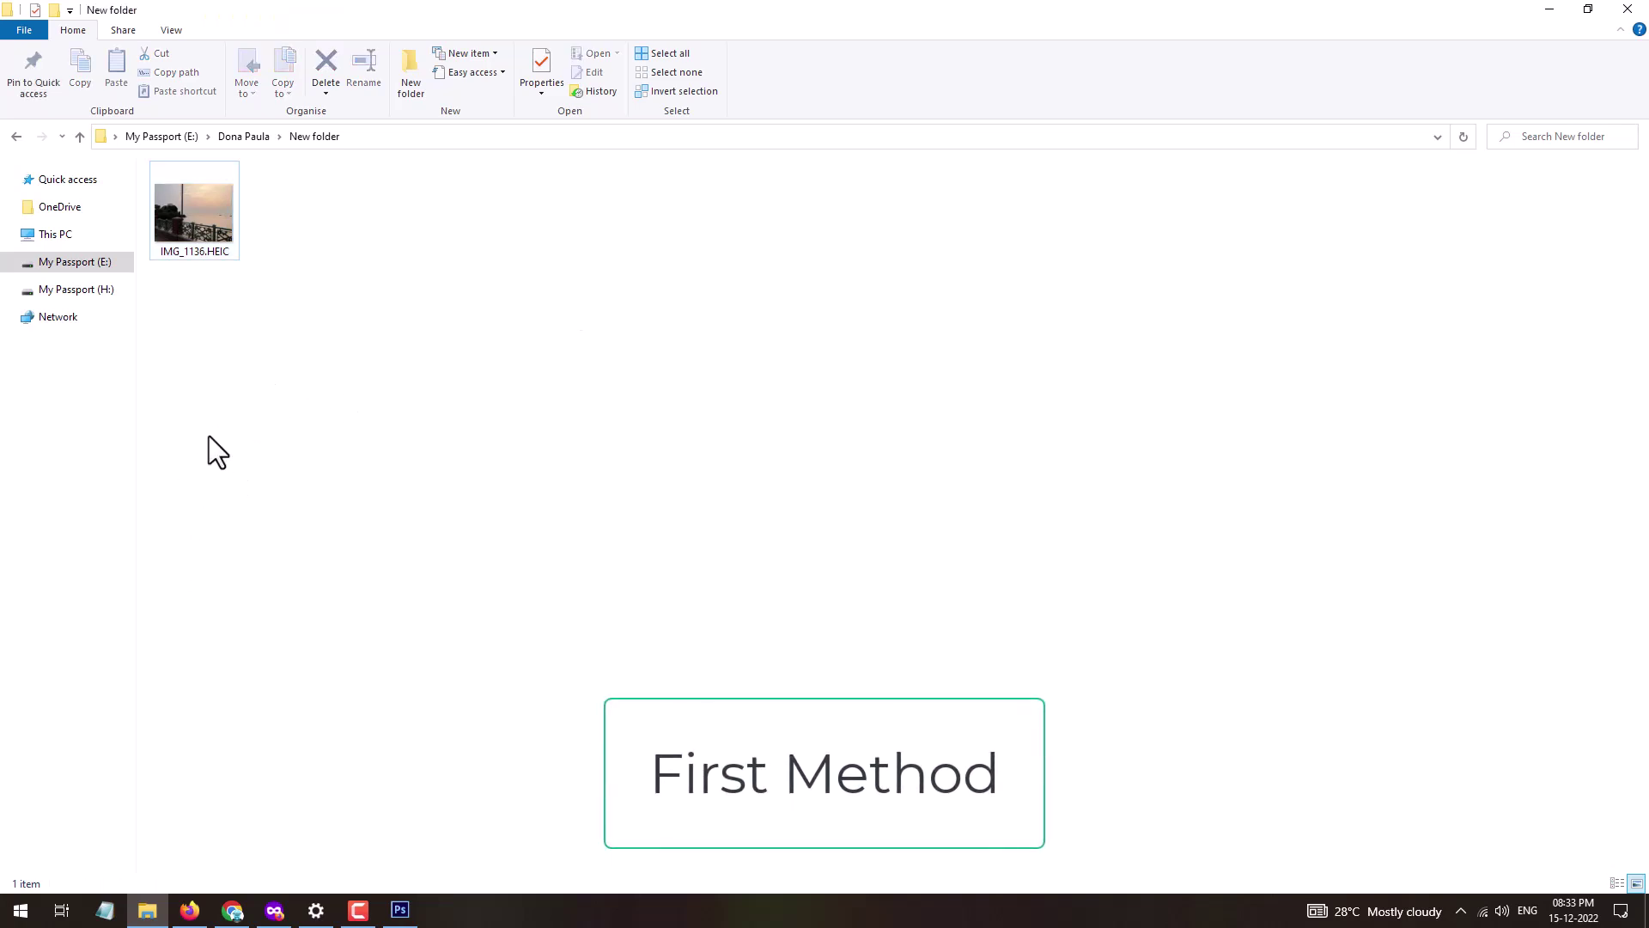
{"action": "double_click", "coordinate": [201, 227]}
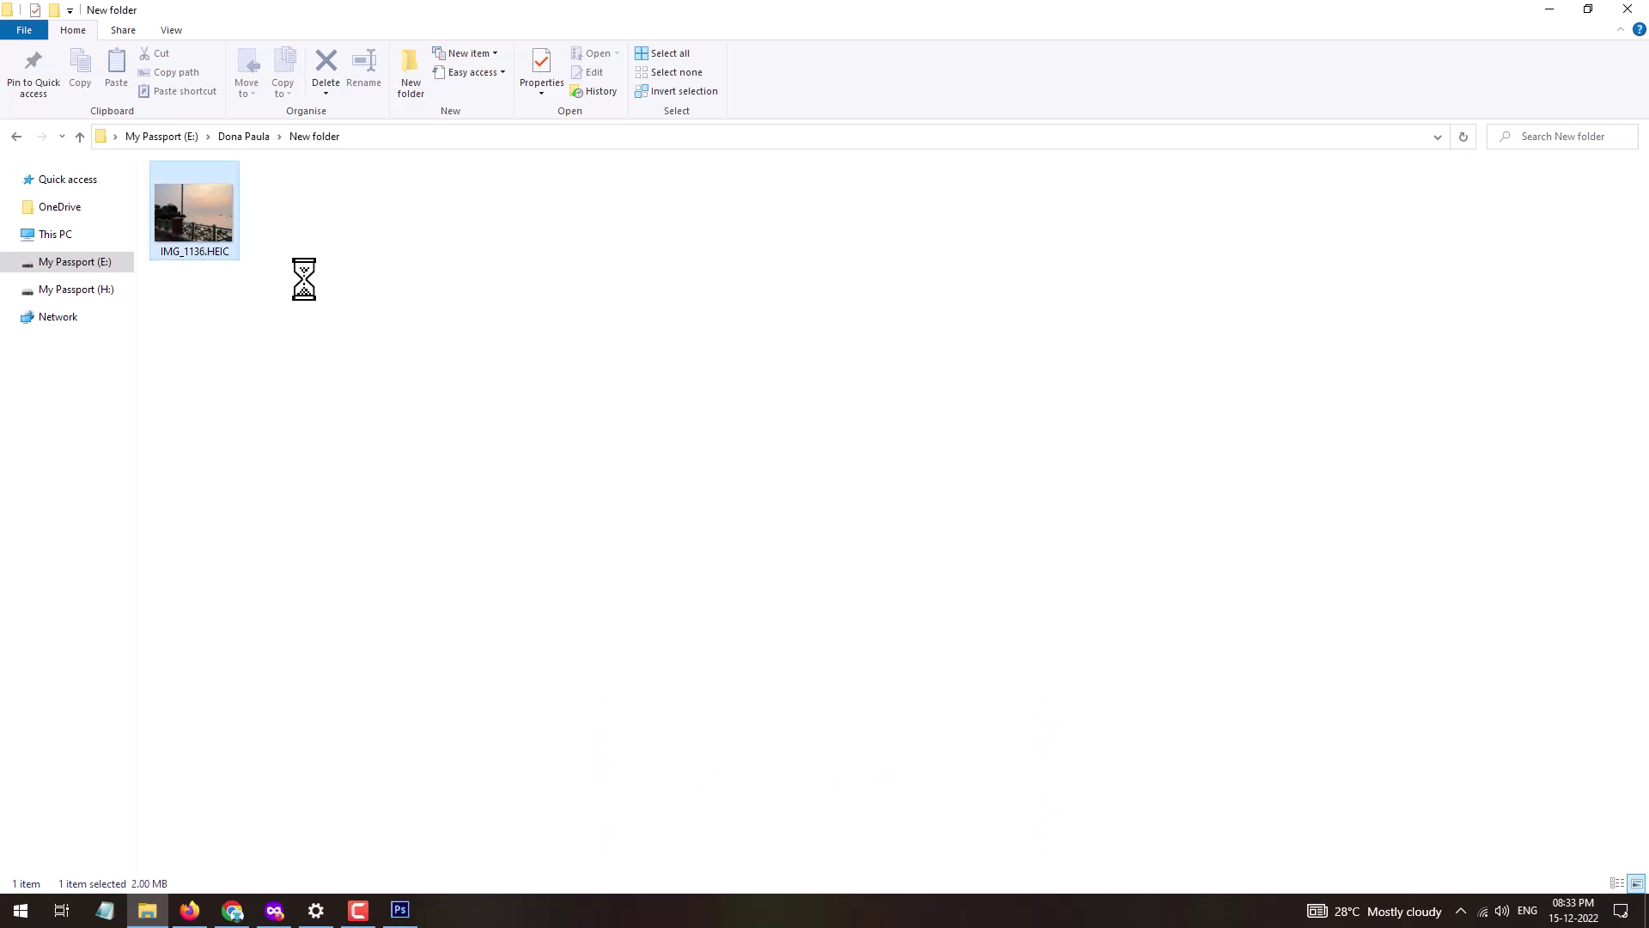
{"action": "right_click", "coordinate": [243, 241]}
{"action": "mouse_move", "coordinate": [253, 480]}
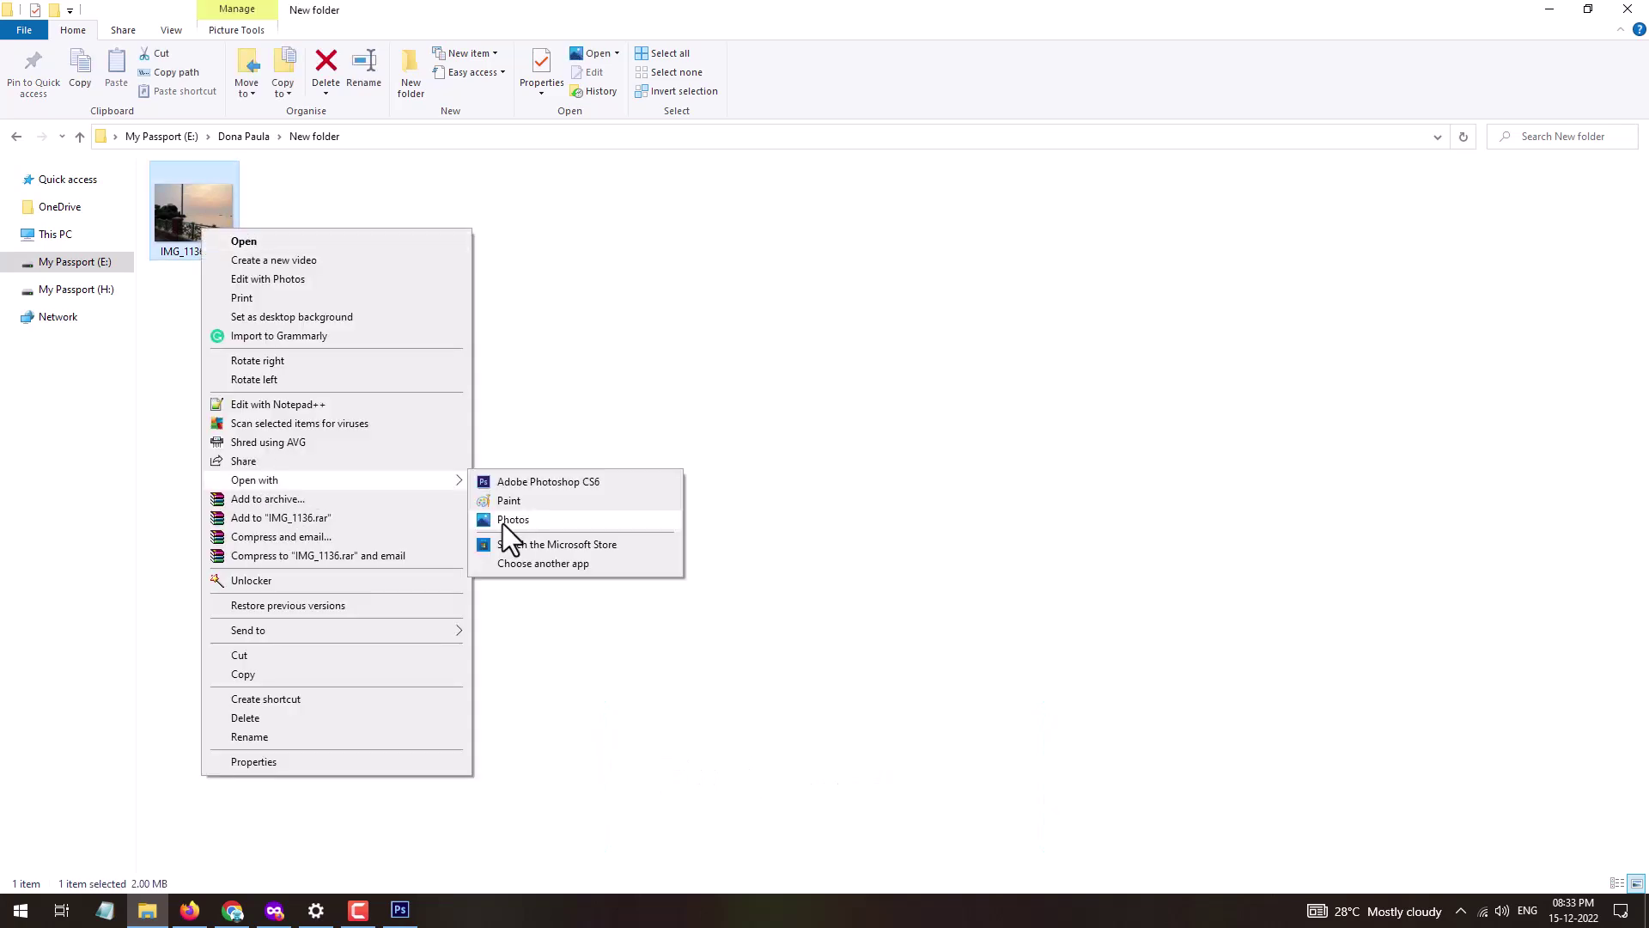
{"action": "left_click", "coordinate": [522, 520]}
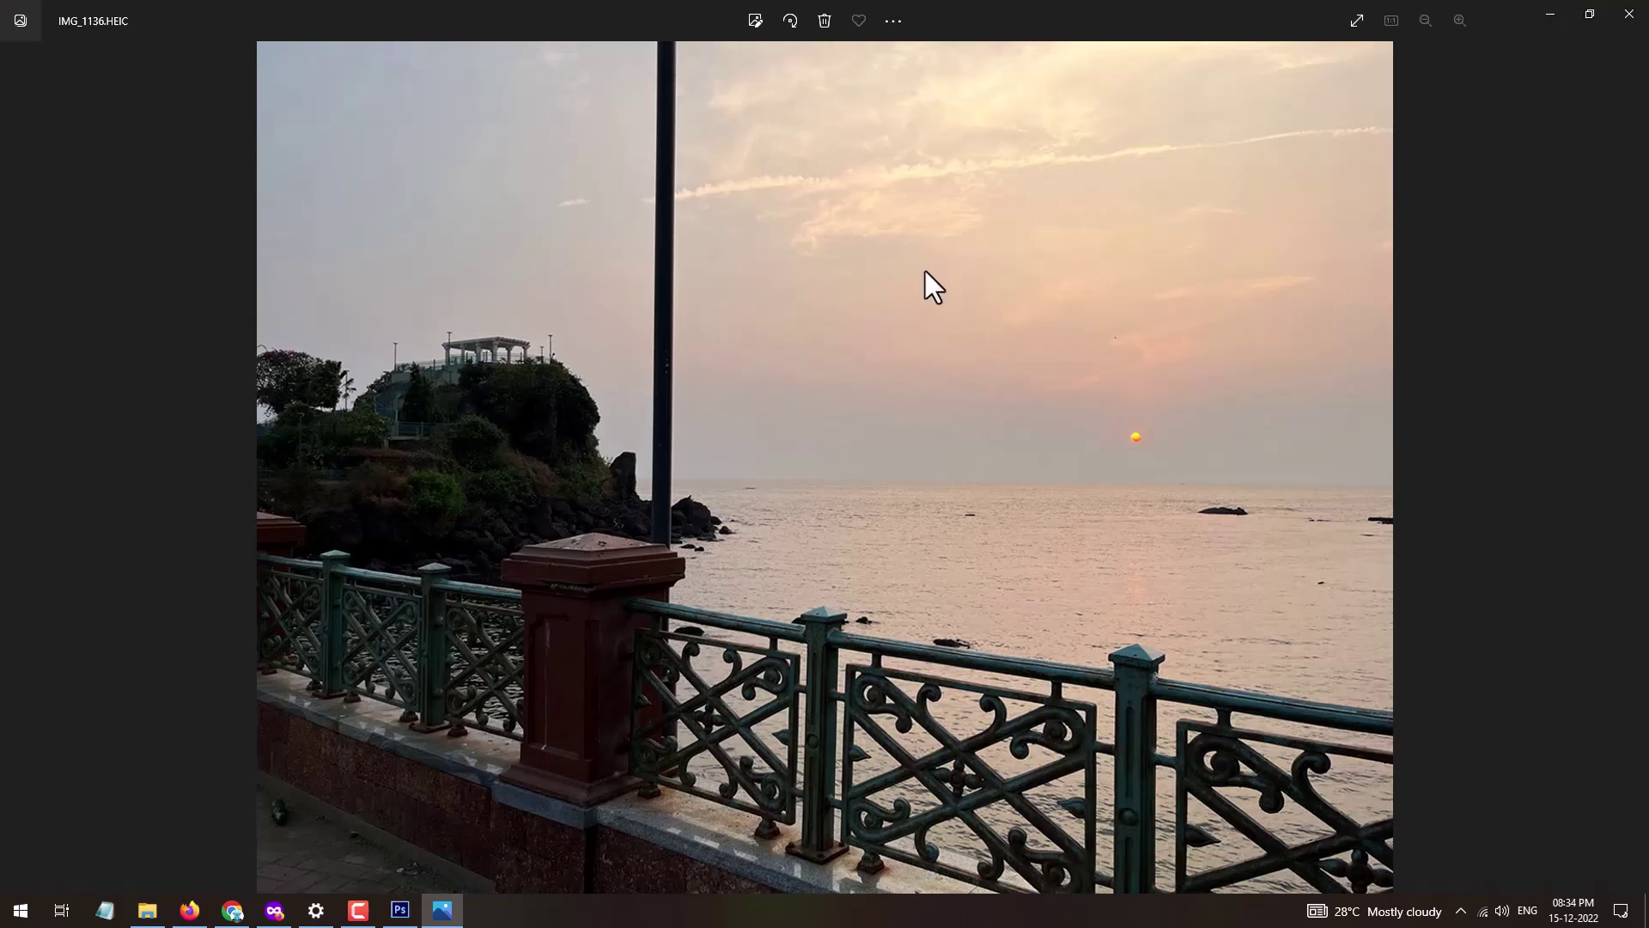
Copy the displayed sunset photo to the clipboard and leave Photos
{"action": "right_click", "coordinate": [789, 288]}
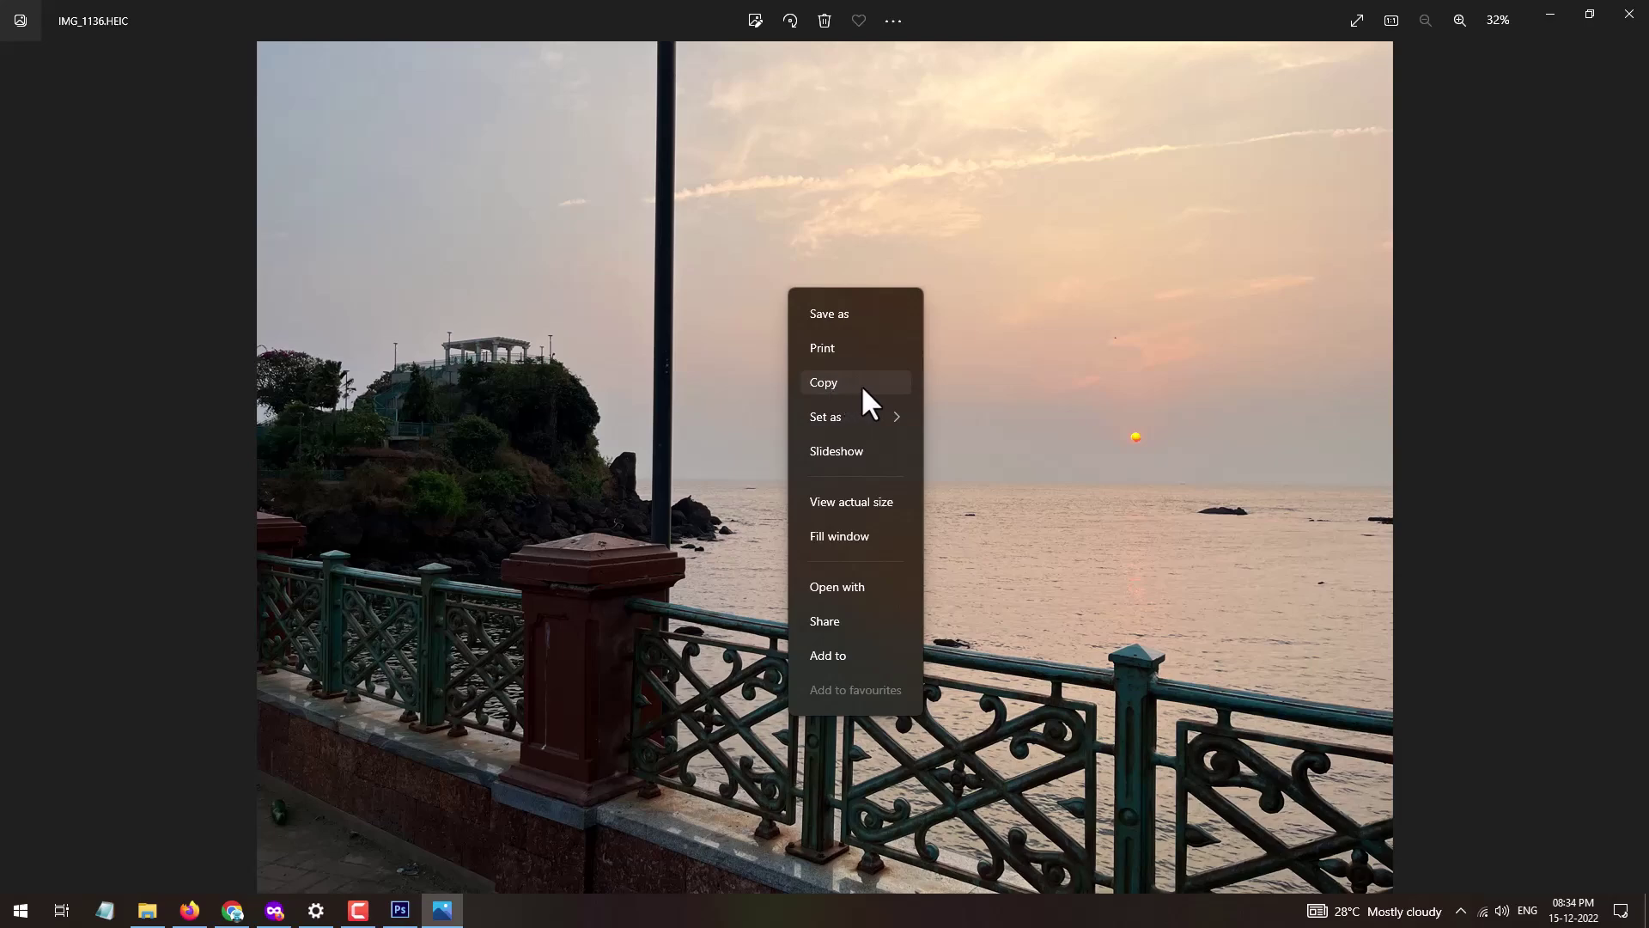
{"action": "left_click", "coordinate": [862, 384]}
{"action": "key", "text": "alt+Tab"}
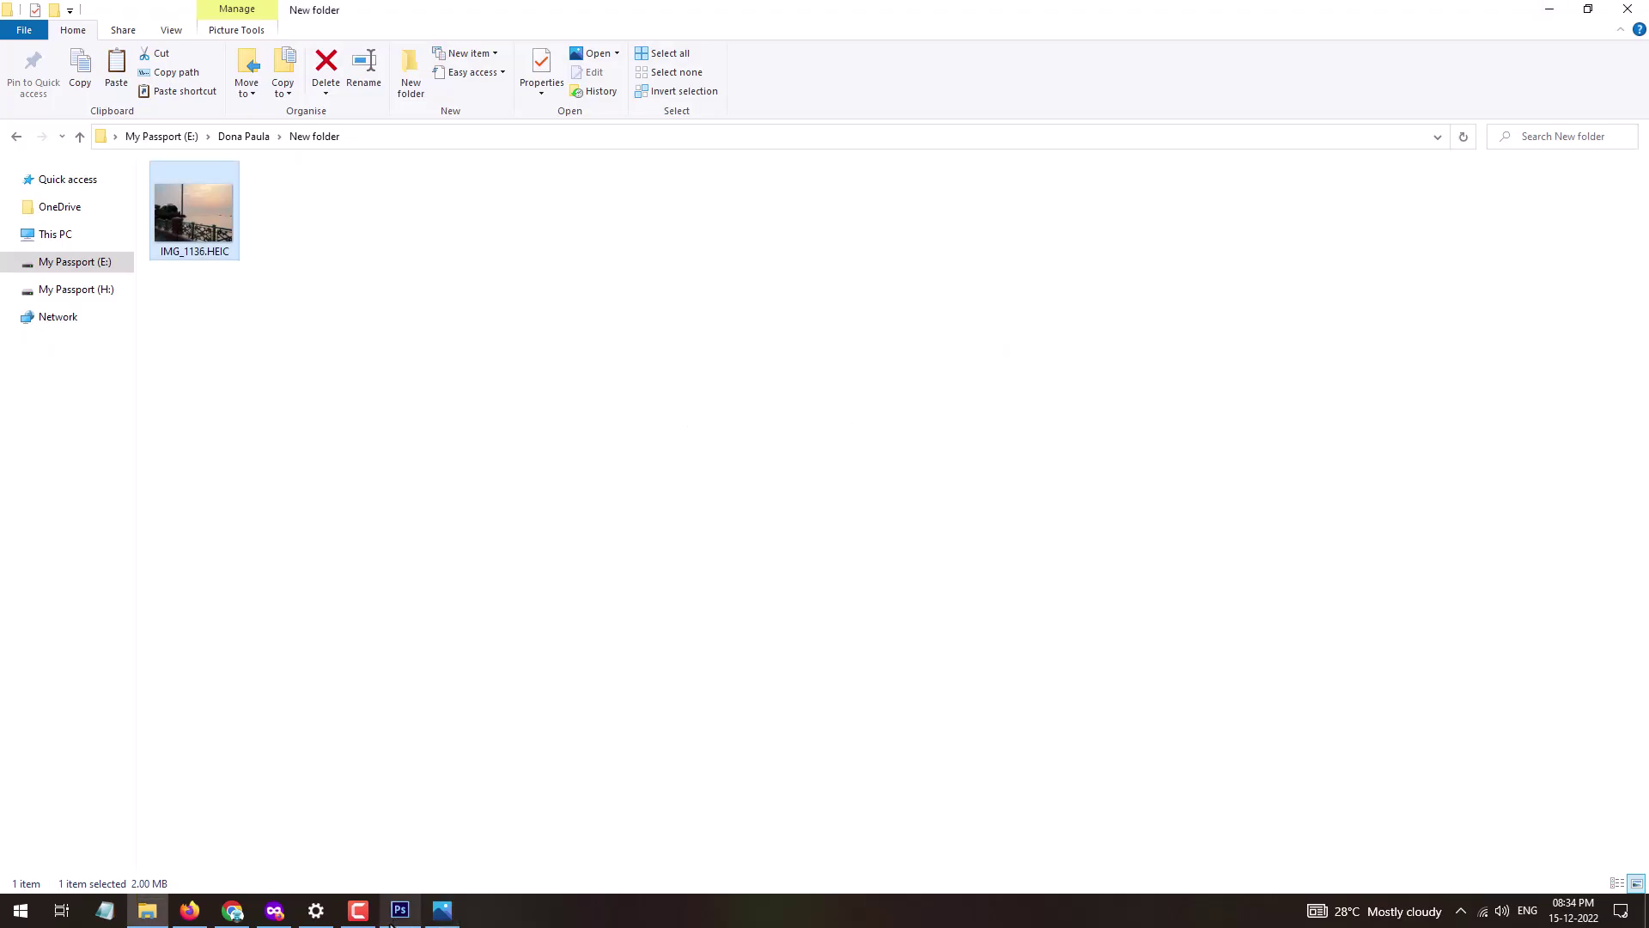
Create a new 4032 × 3024 transparent Photoshop document from the Clipboard preset
{"action": "left_click", "coordinate": [400, 911]}
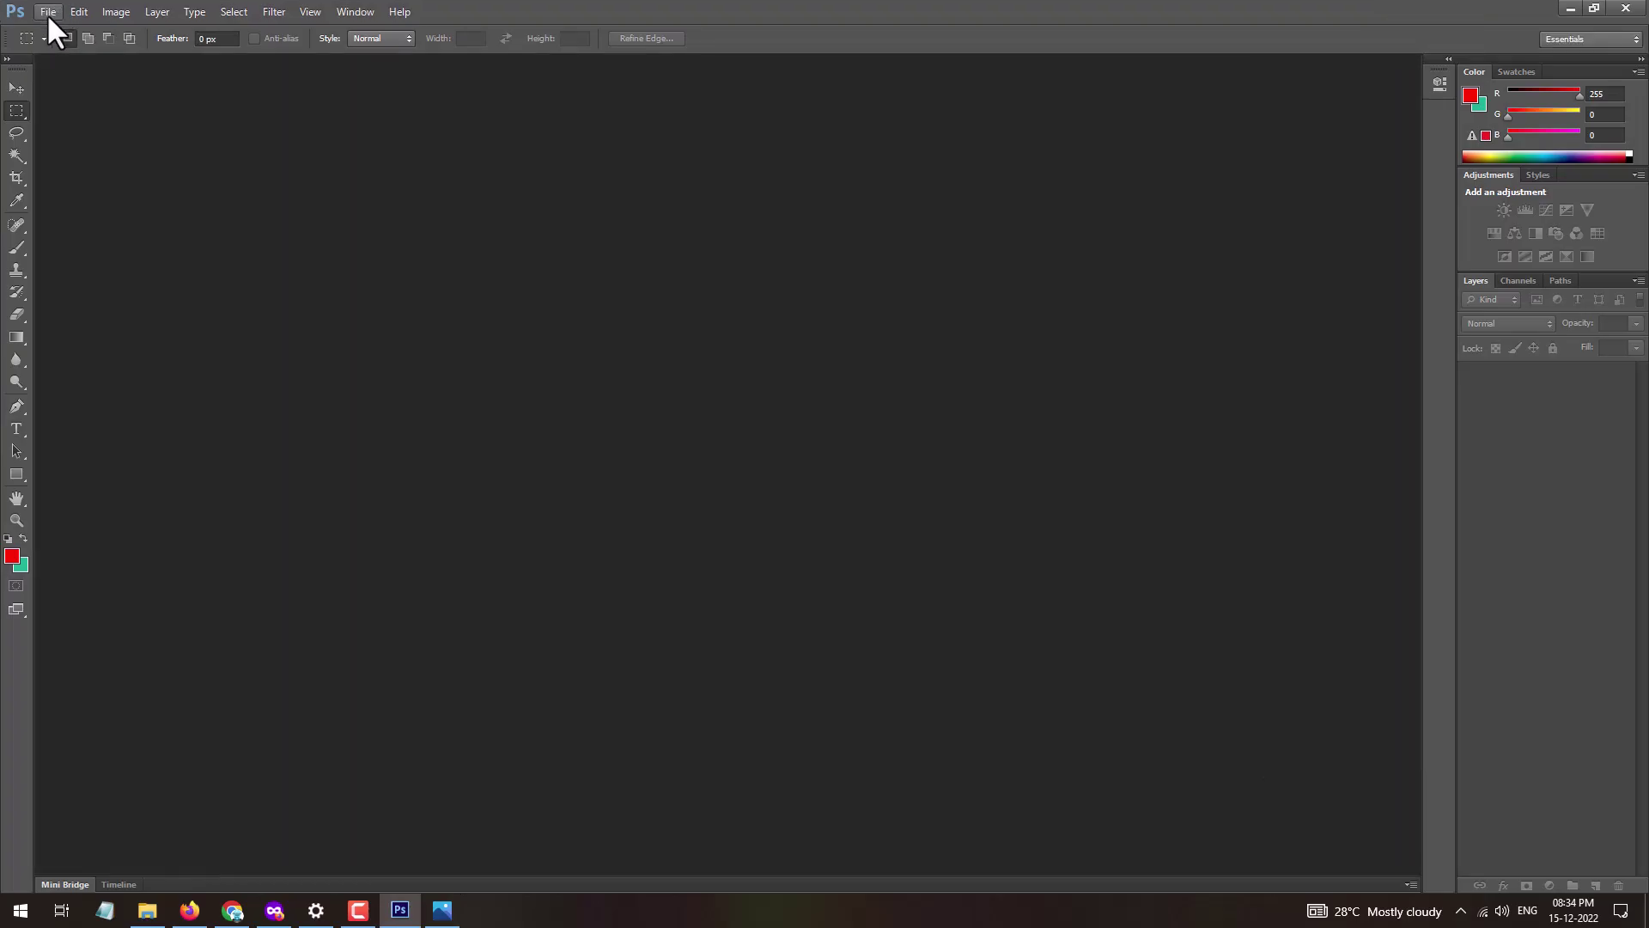
{"action": "left_click", "coordinate": [46, 13]}
{"action": "left_click", "coordinate": [71, 47]}
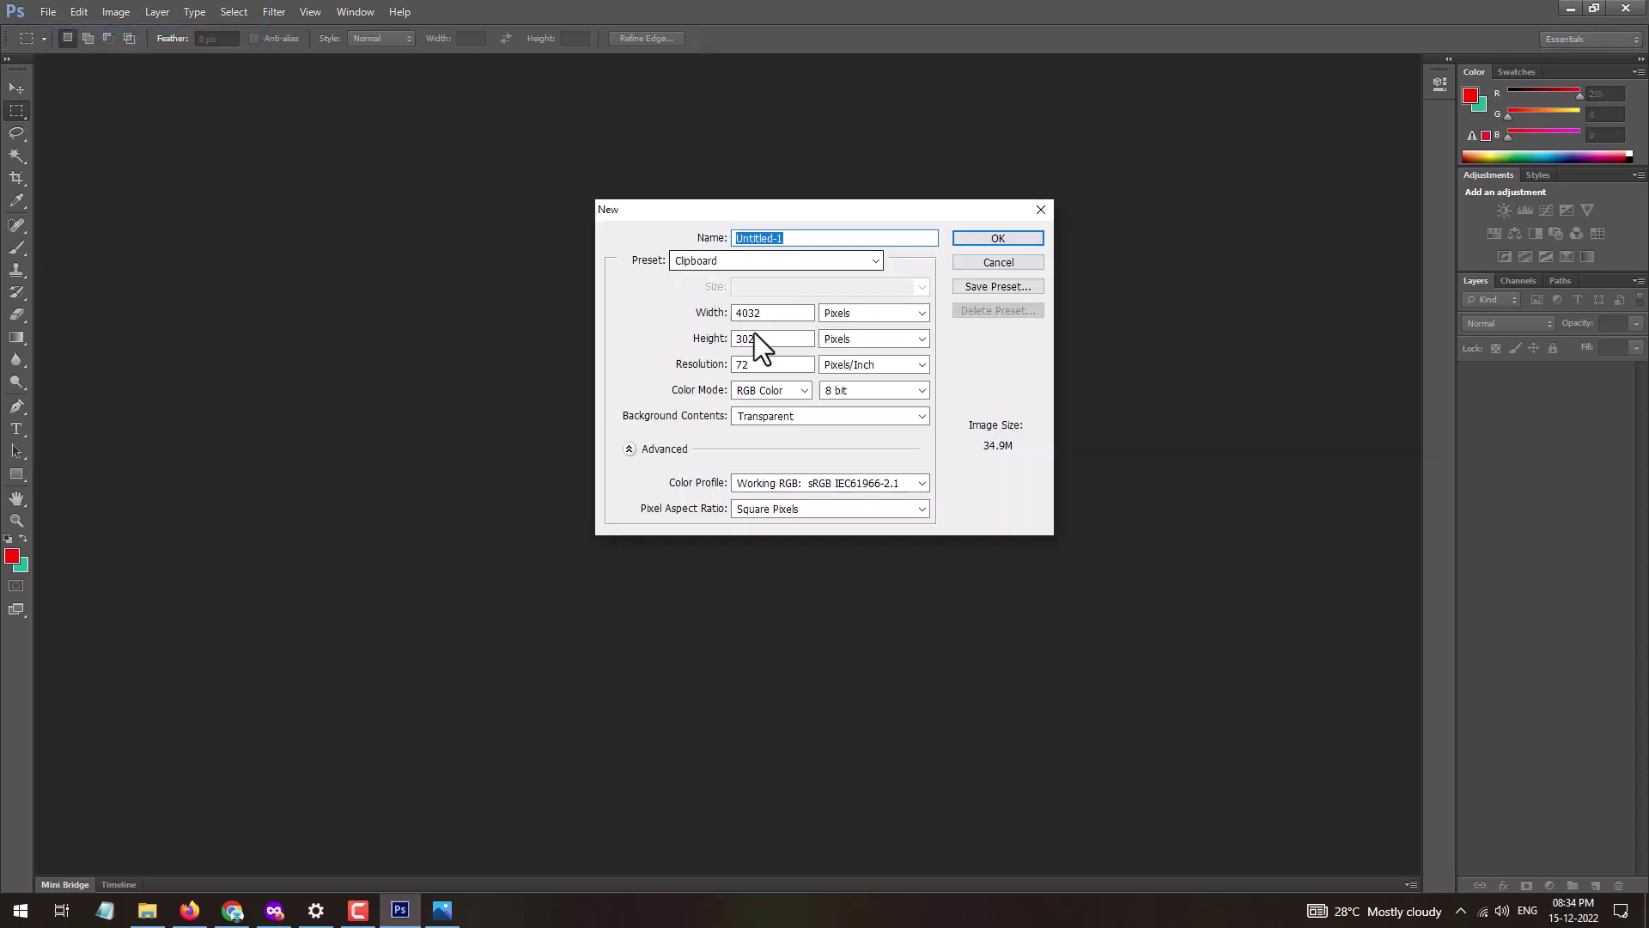
{"action": "left_click", "coordinate": [774, 313]}
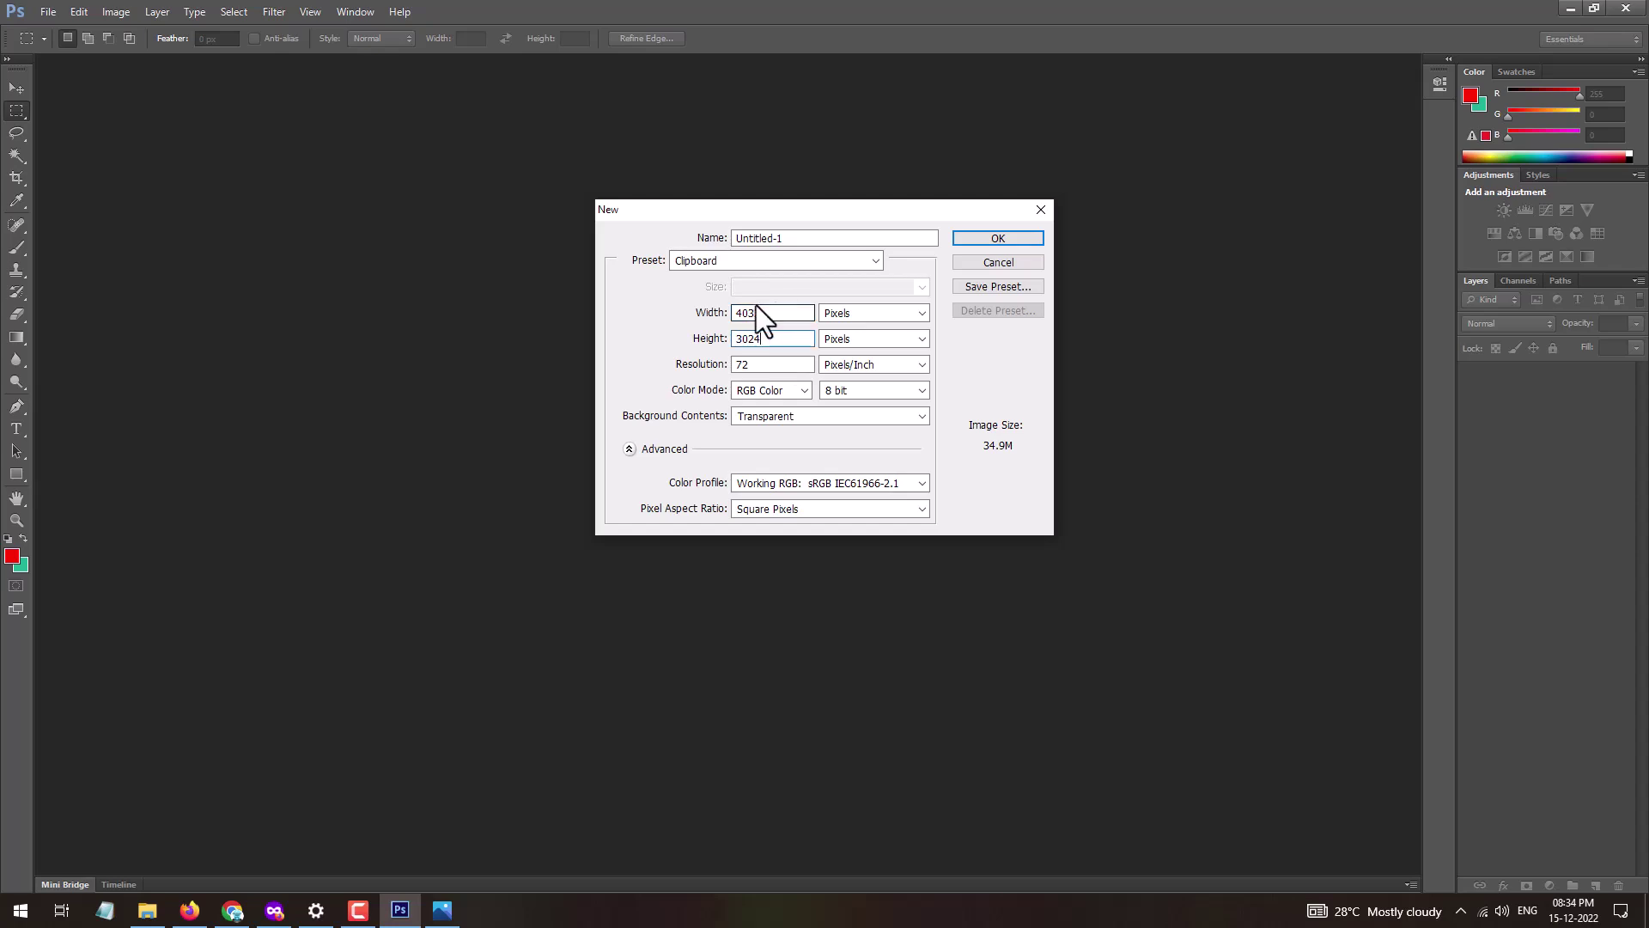
{"action": "left_click", "coordinate": [1019, 240]}
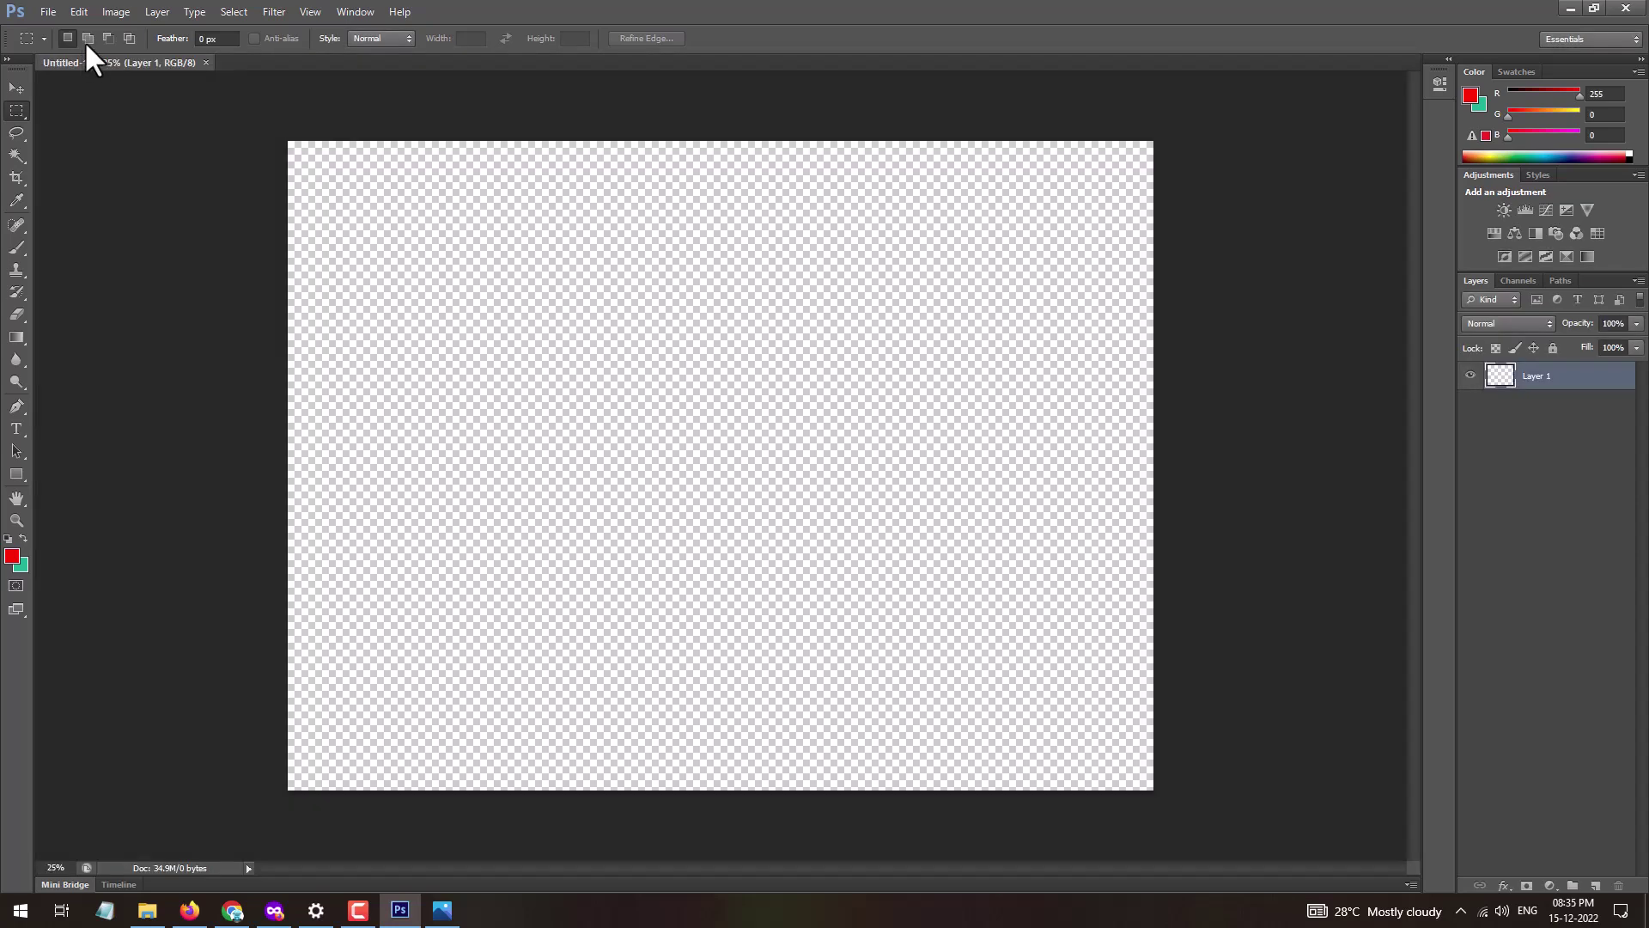
Paste the sunset photo into the document as Layer 1 and return to the folder
{"action": "left_click", "coordinate": [79, 12]}
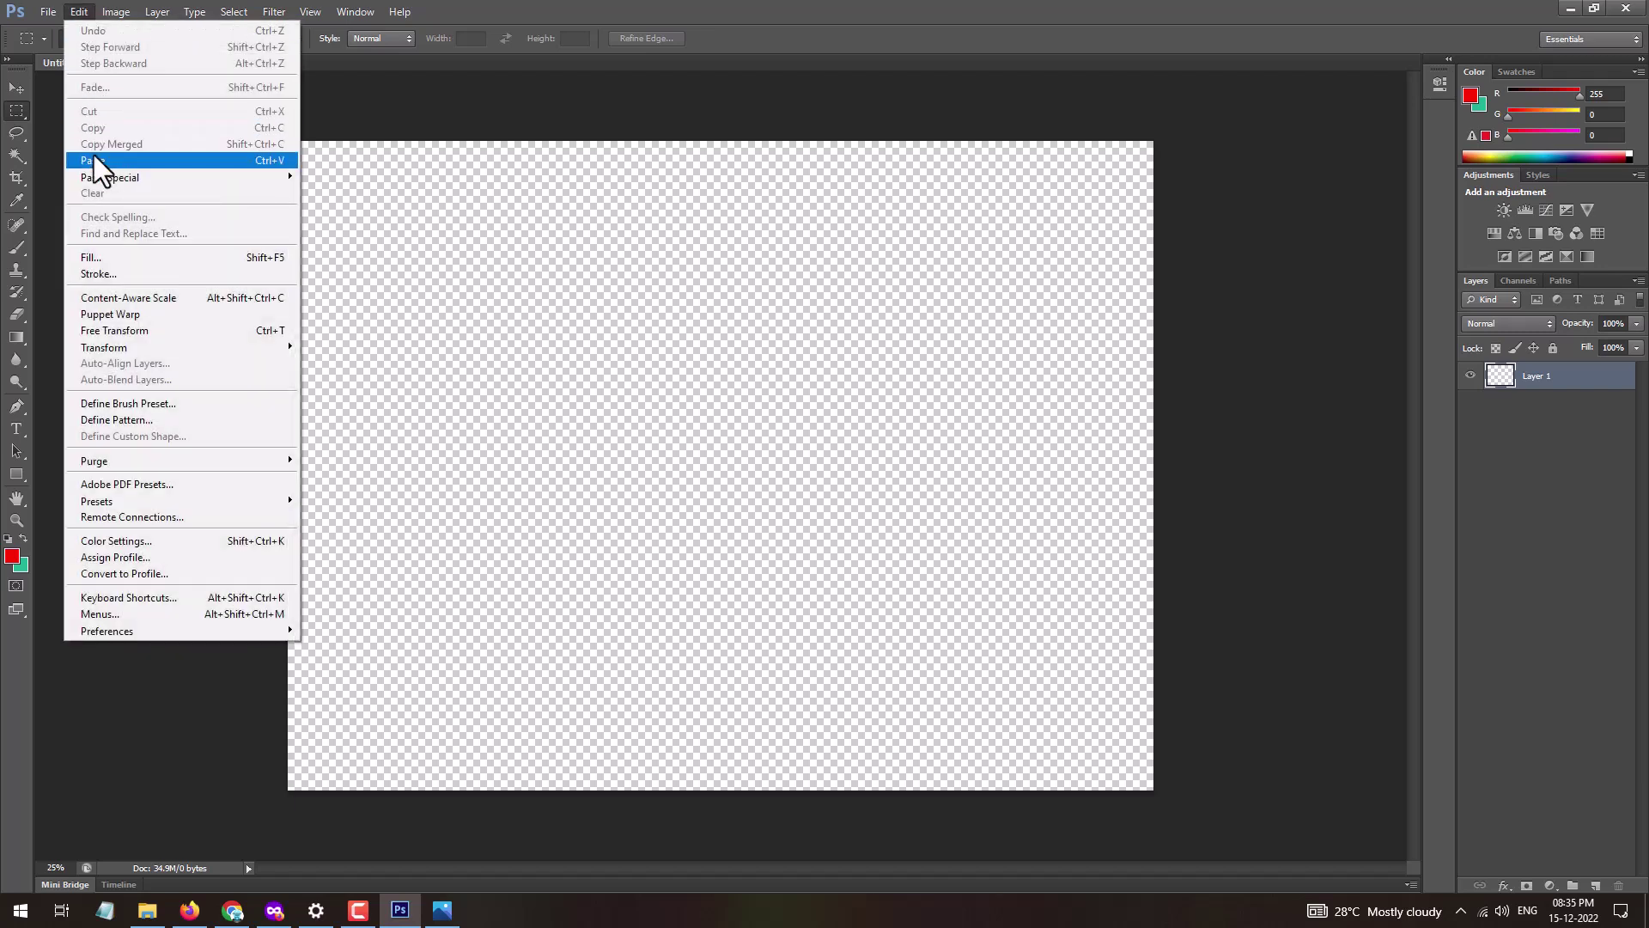
{"action": "left_click", "coordinate": [93, 159]}
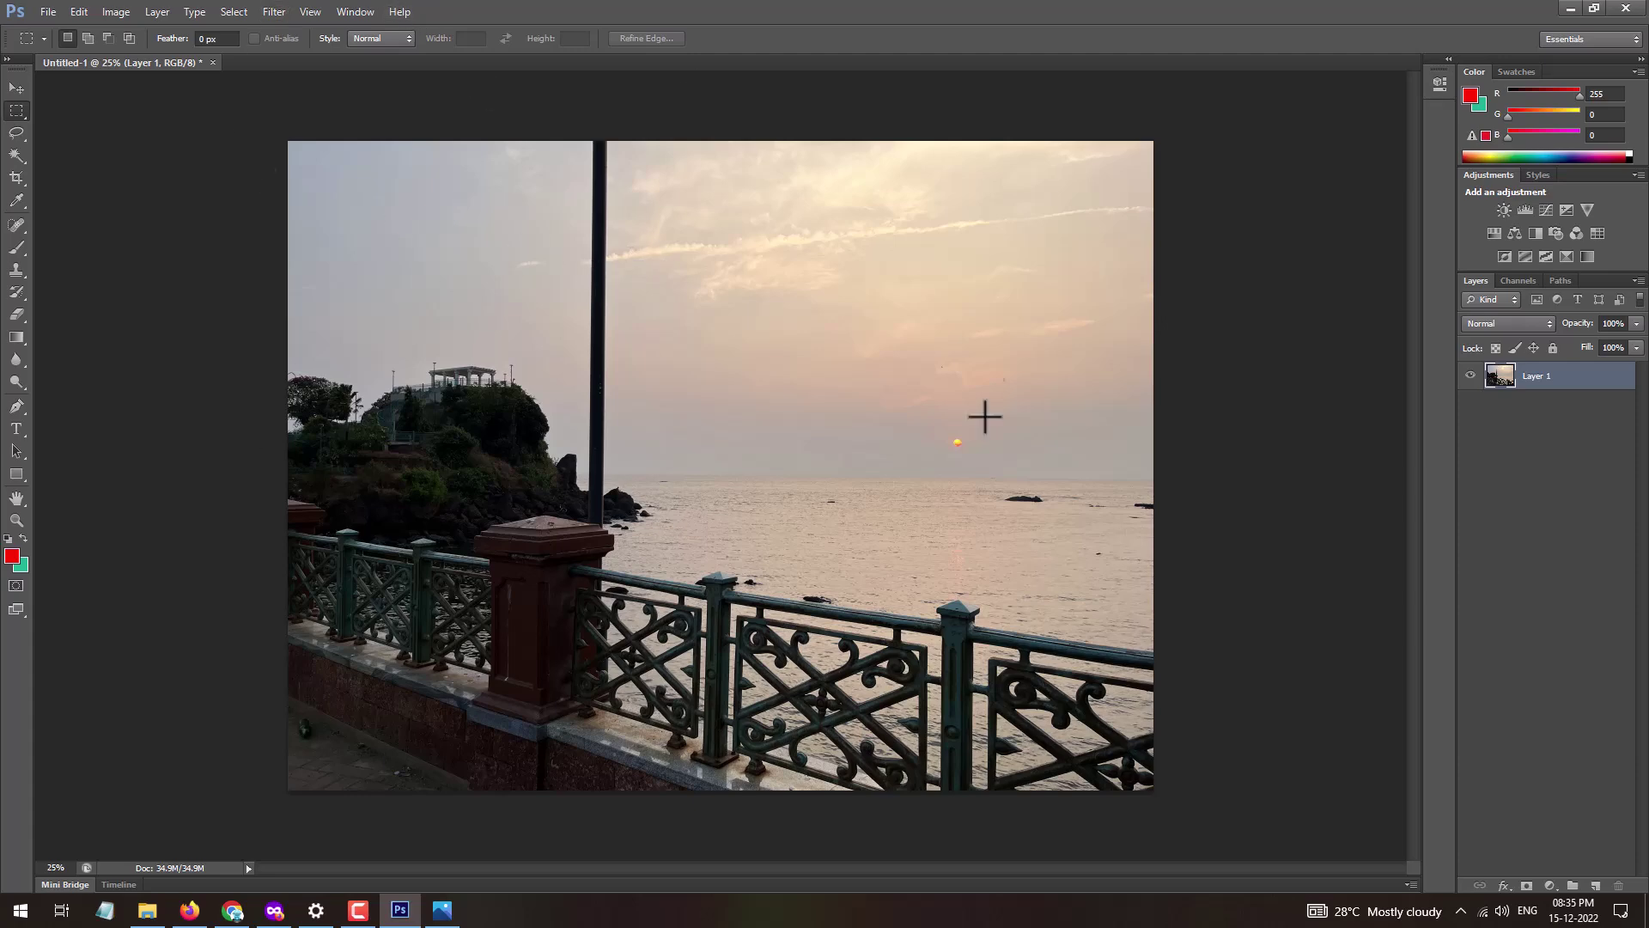
{"action": "key", "text": "alt+Tab"}
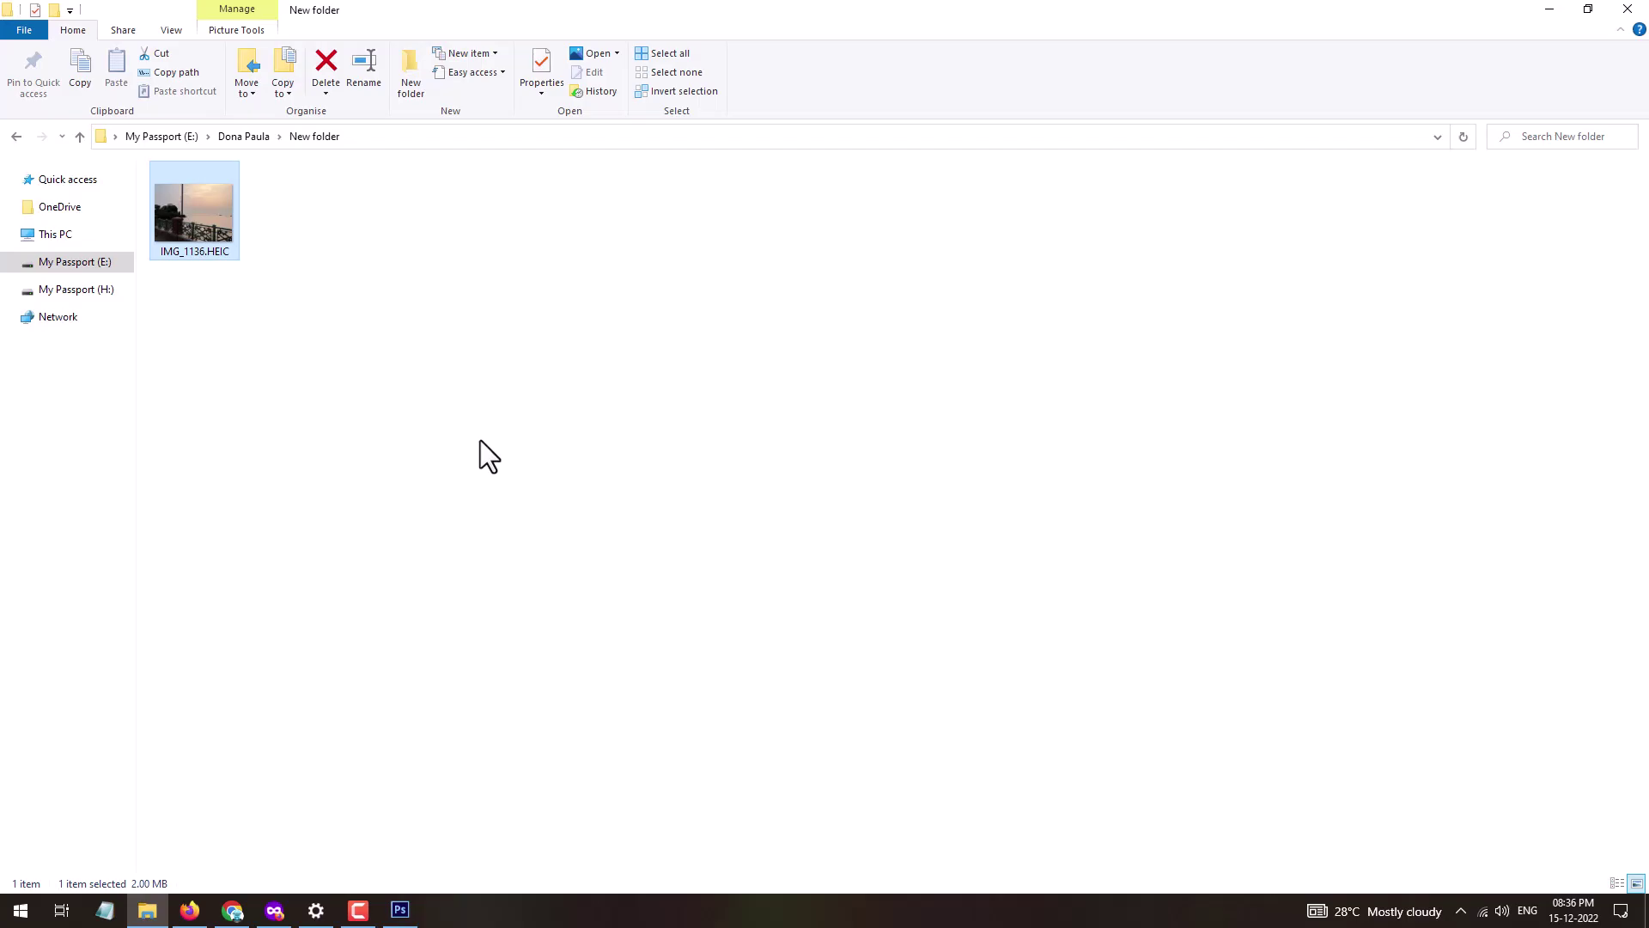
Select IMG_1136.HEIC and bring up its Open with options for Paint
{"action": "right_click", "coordinate": [214, 215]}
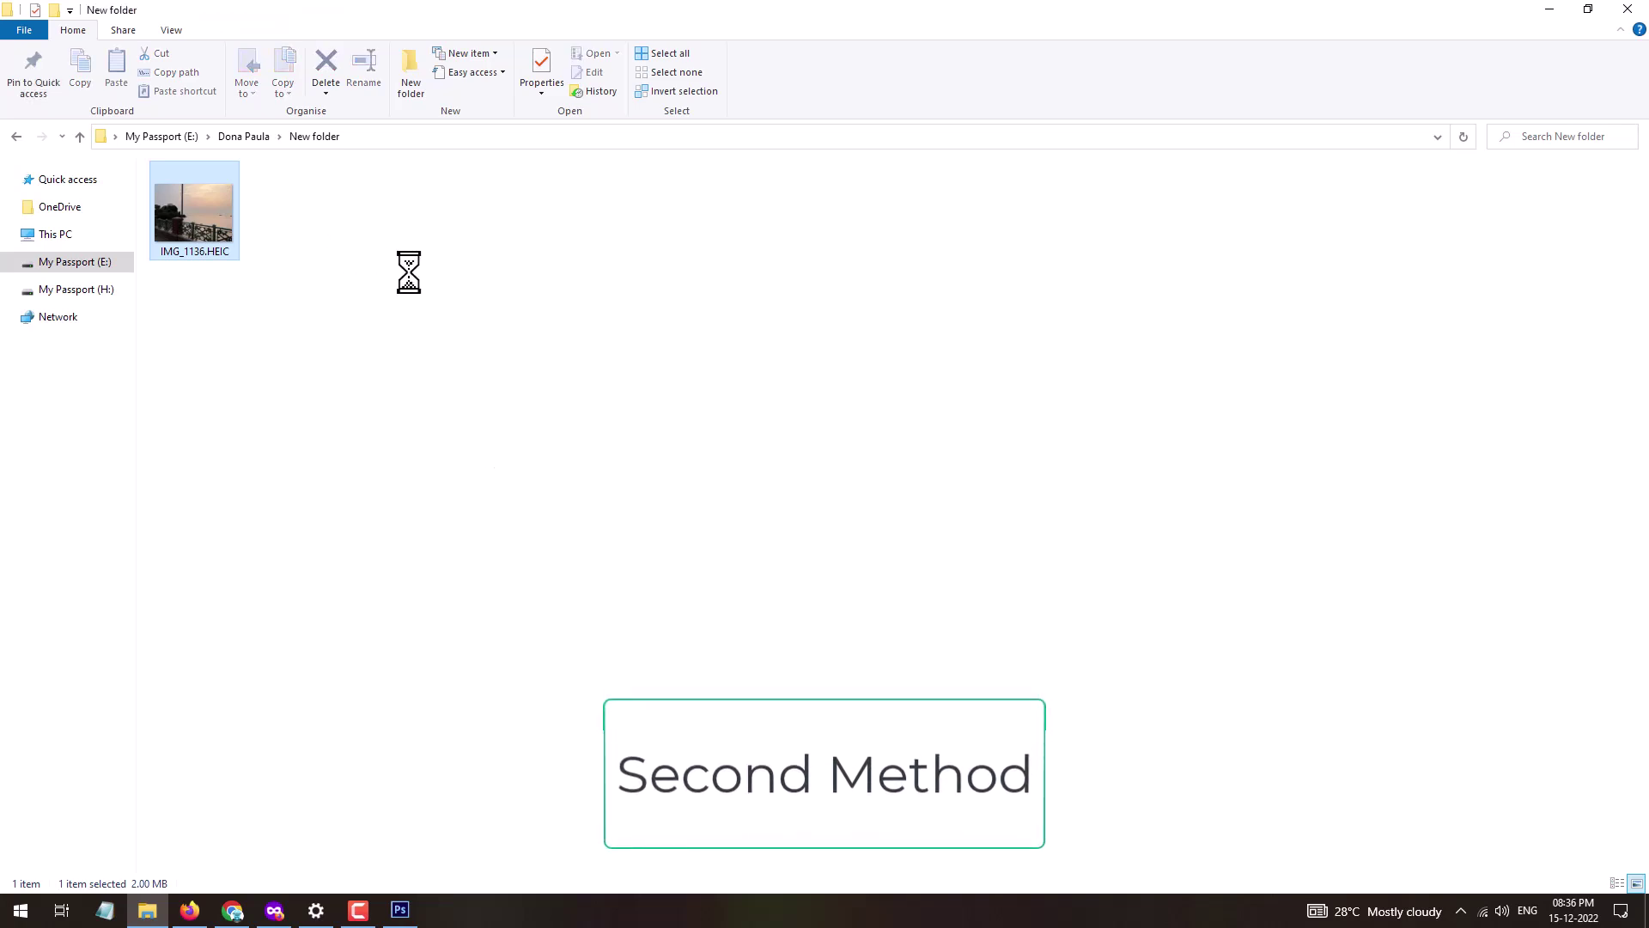
{"action": "left_click", "coordinate": [711, 283]}
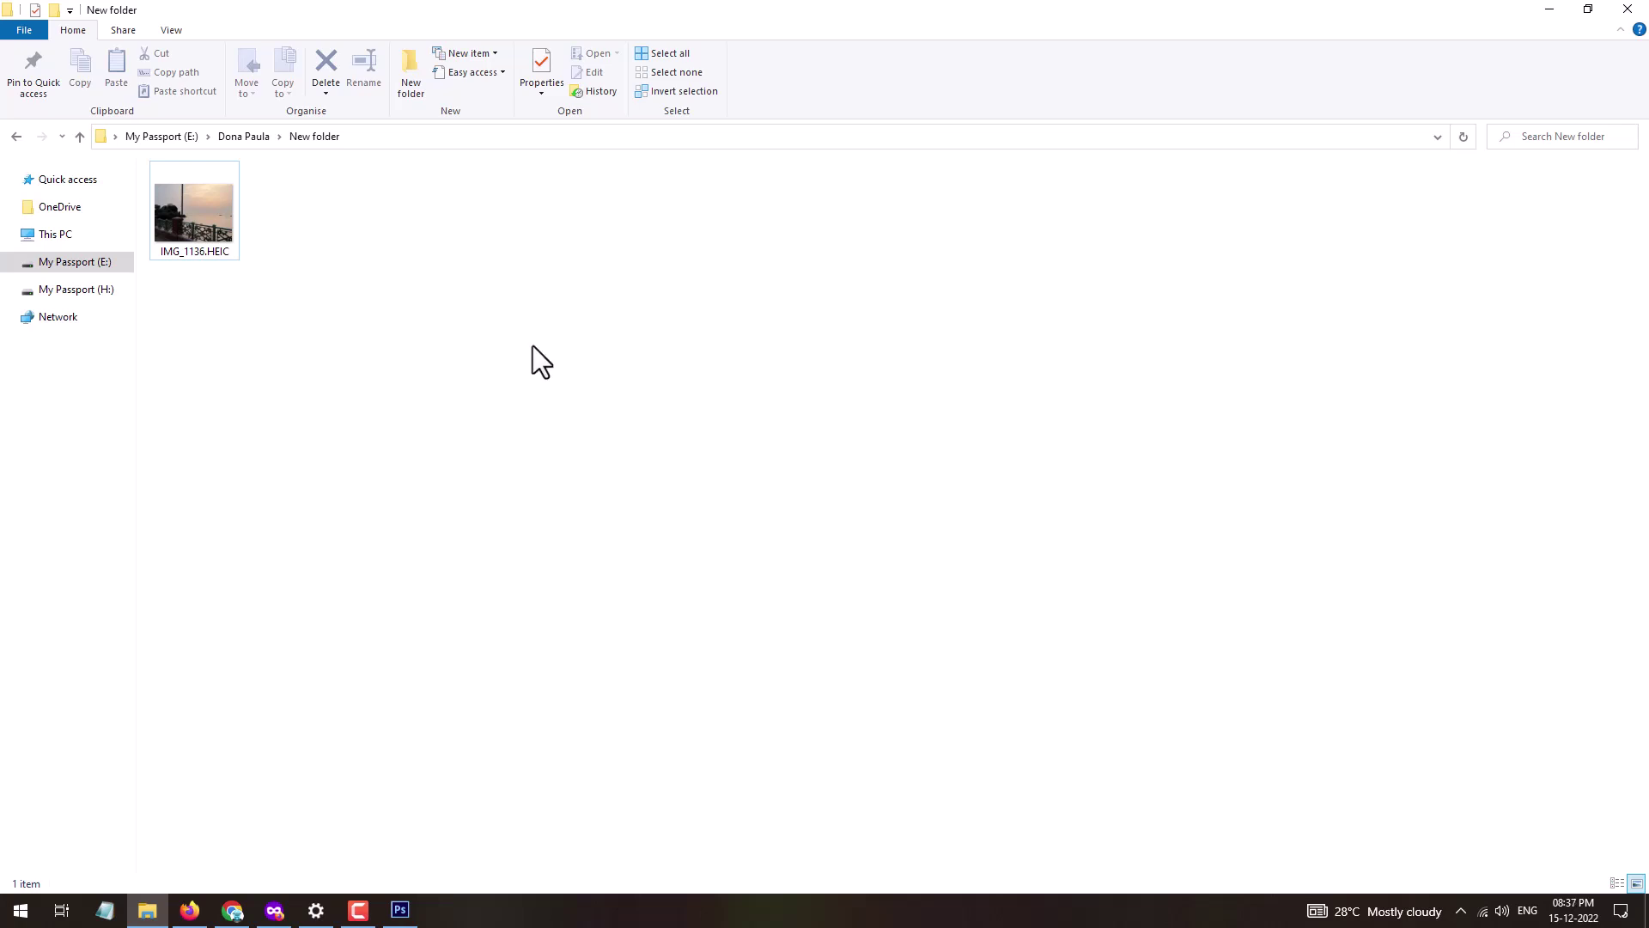
{"action": "left_click", "coordinate": [191, 226]}
{"action": "right_click", "coordinate": [191, 225]}
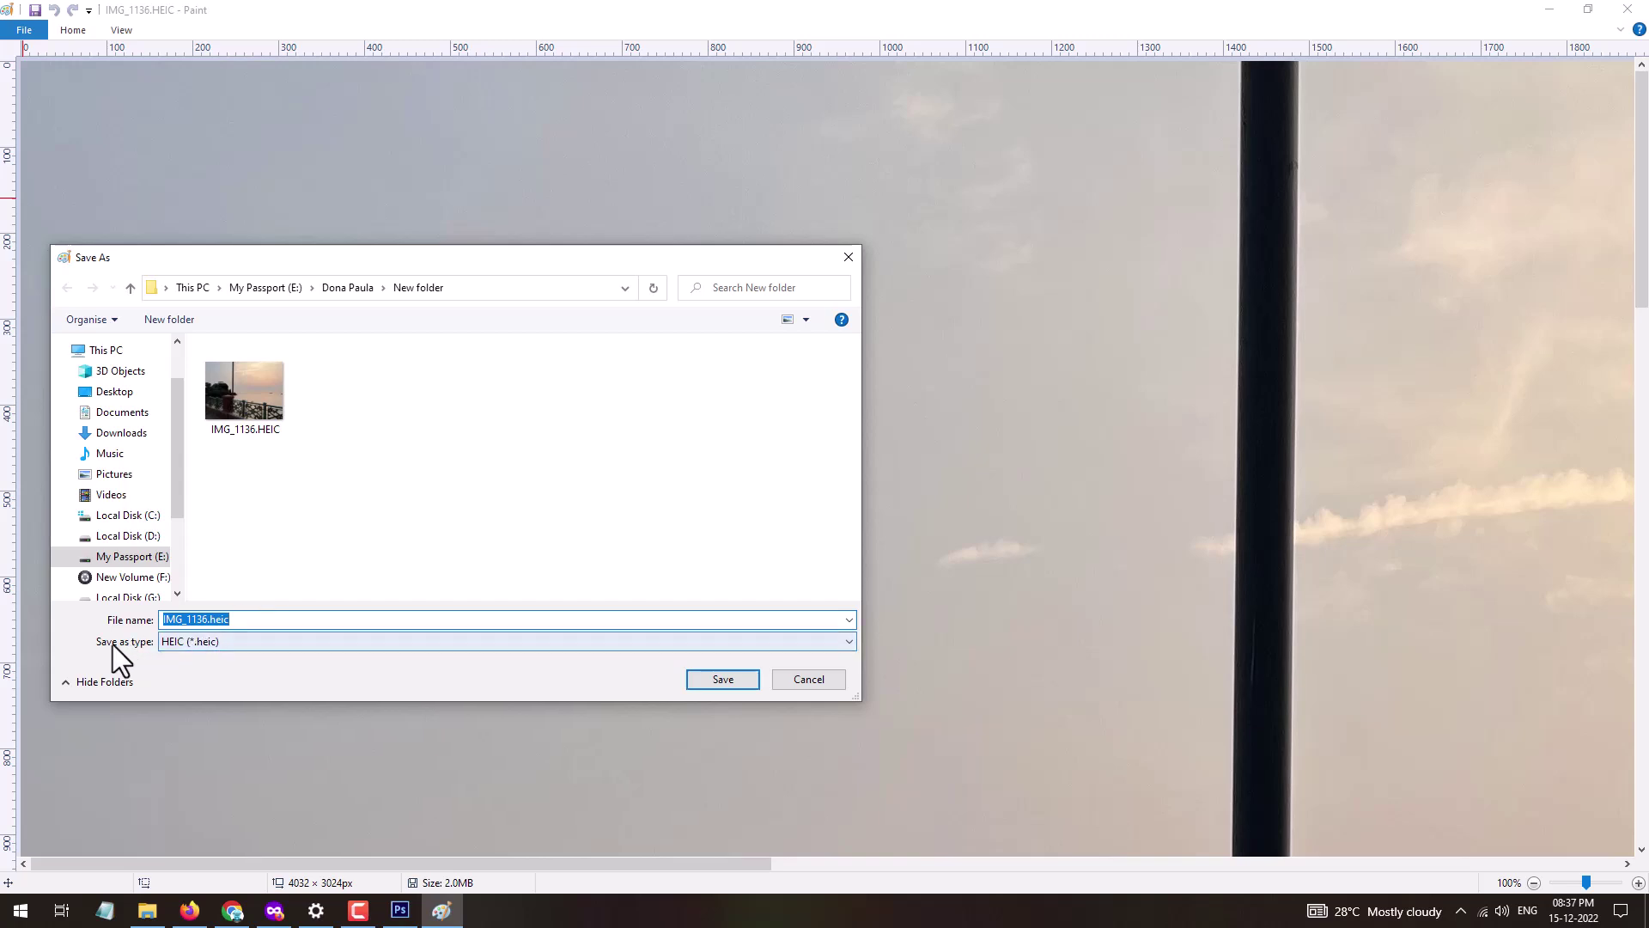
Save the photo from Paint as JPEG named IMG_113689.jpg beside the HEIC original
{"action": "left_click", "coordinate": [193, 644]}
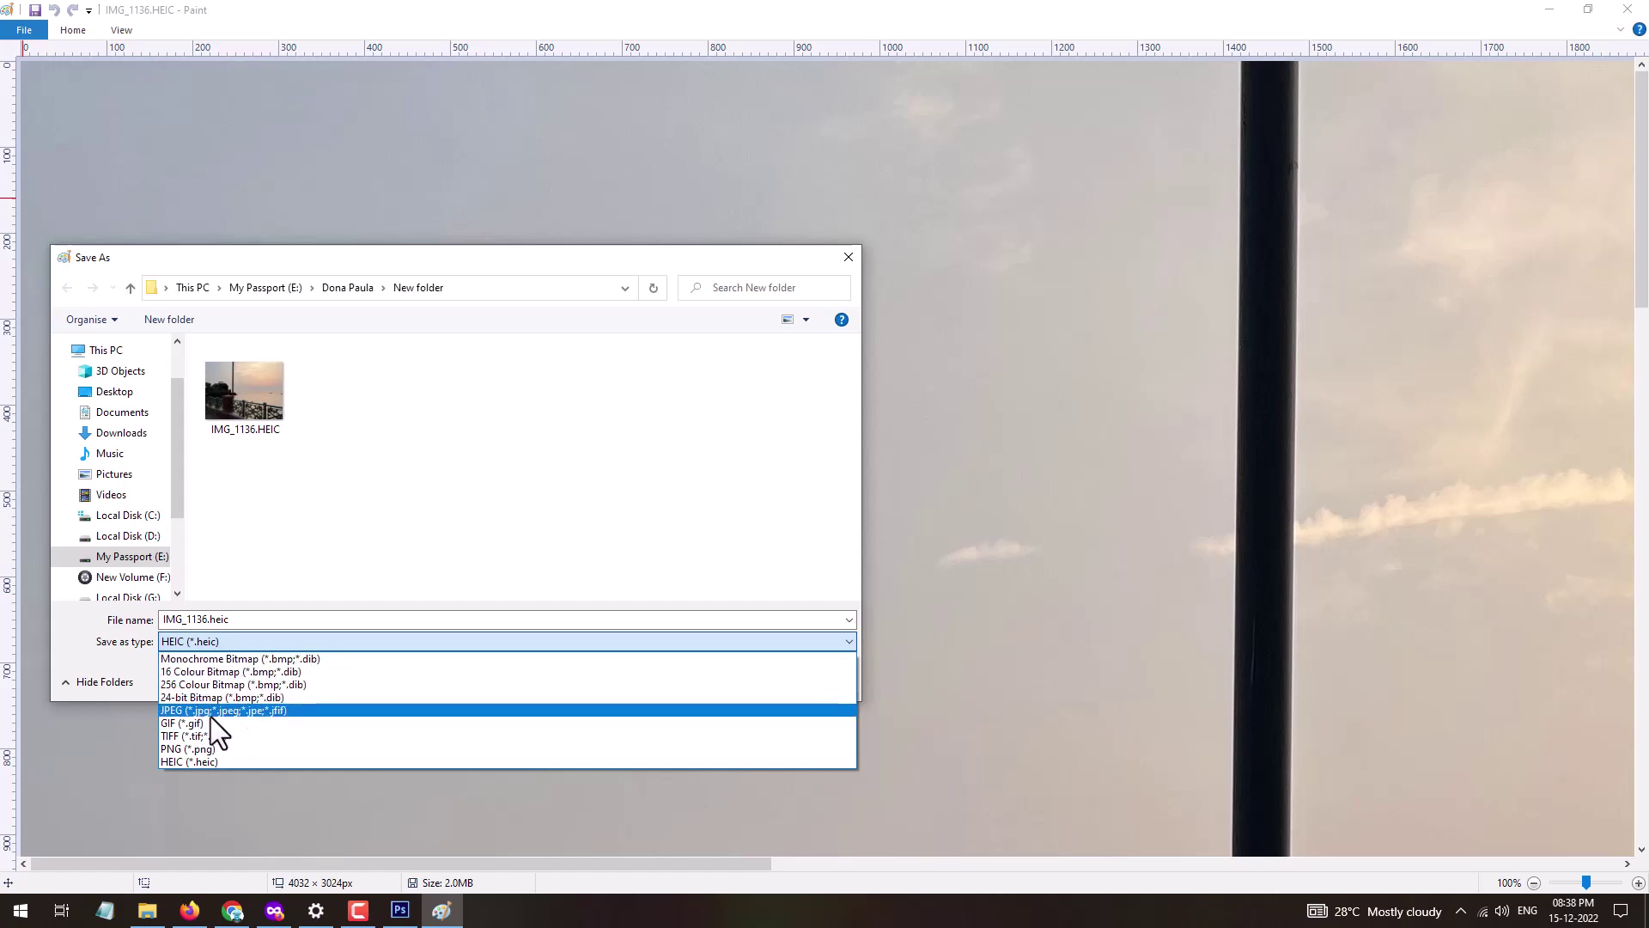
{"action": "left_click", "coordinate": [210, 711]}
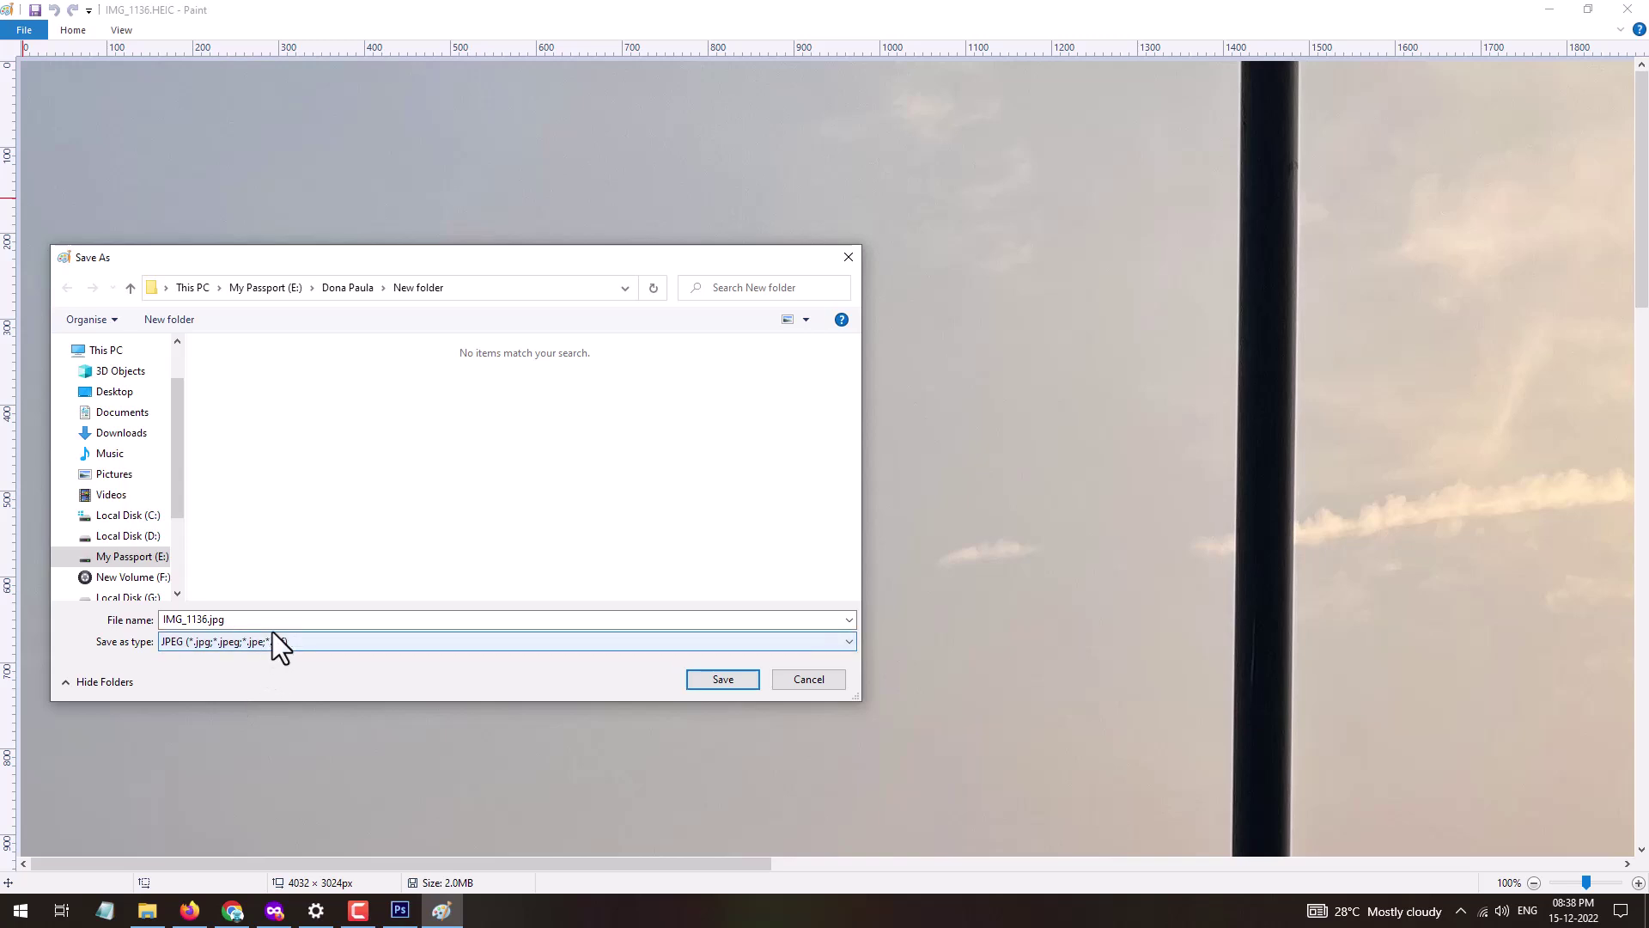
{"action": "left_click", "coordinate": [245, 620]}
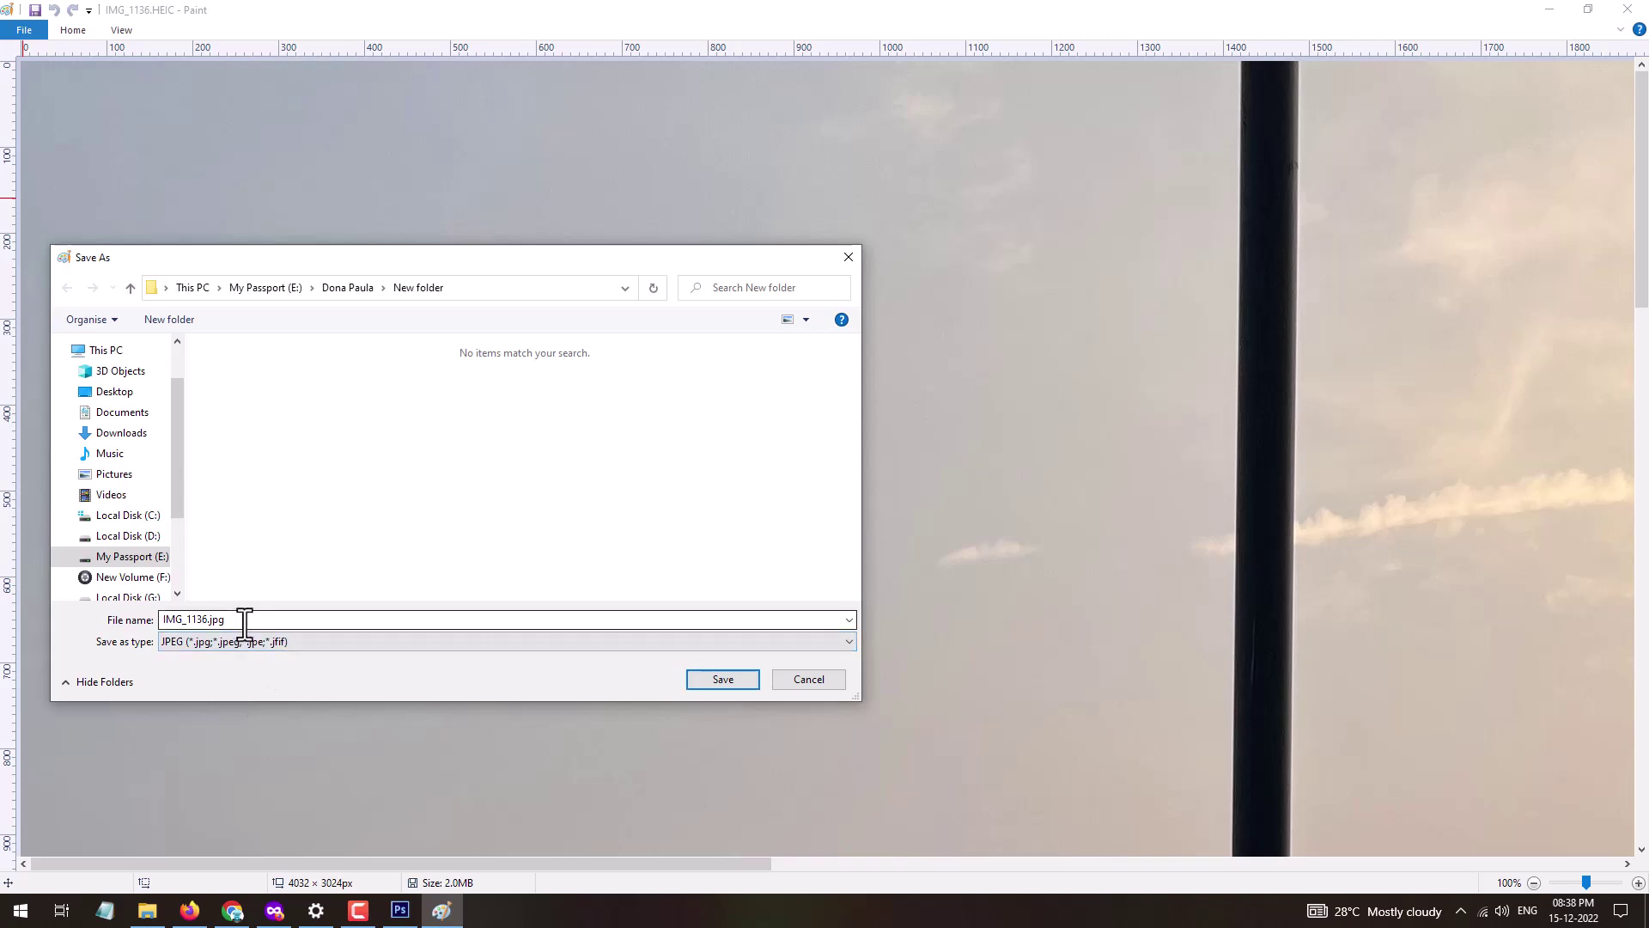
{"action": "left_click", "coordinate": [202, 618]}
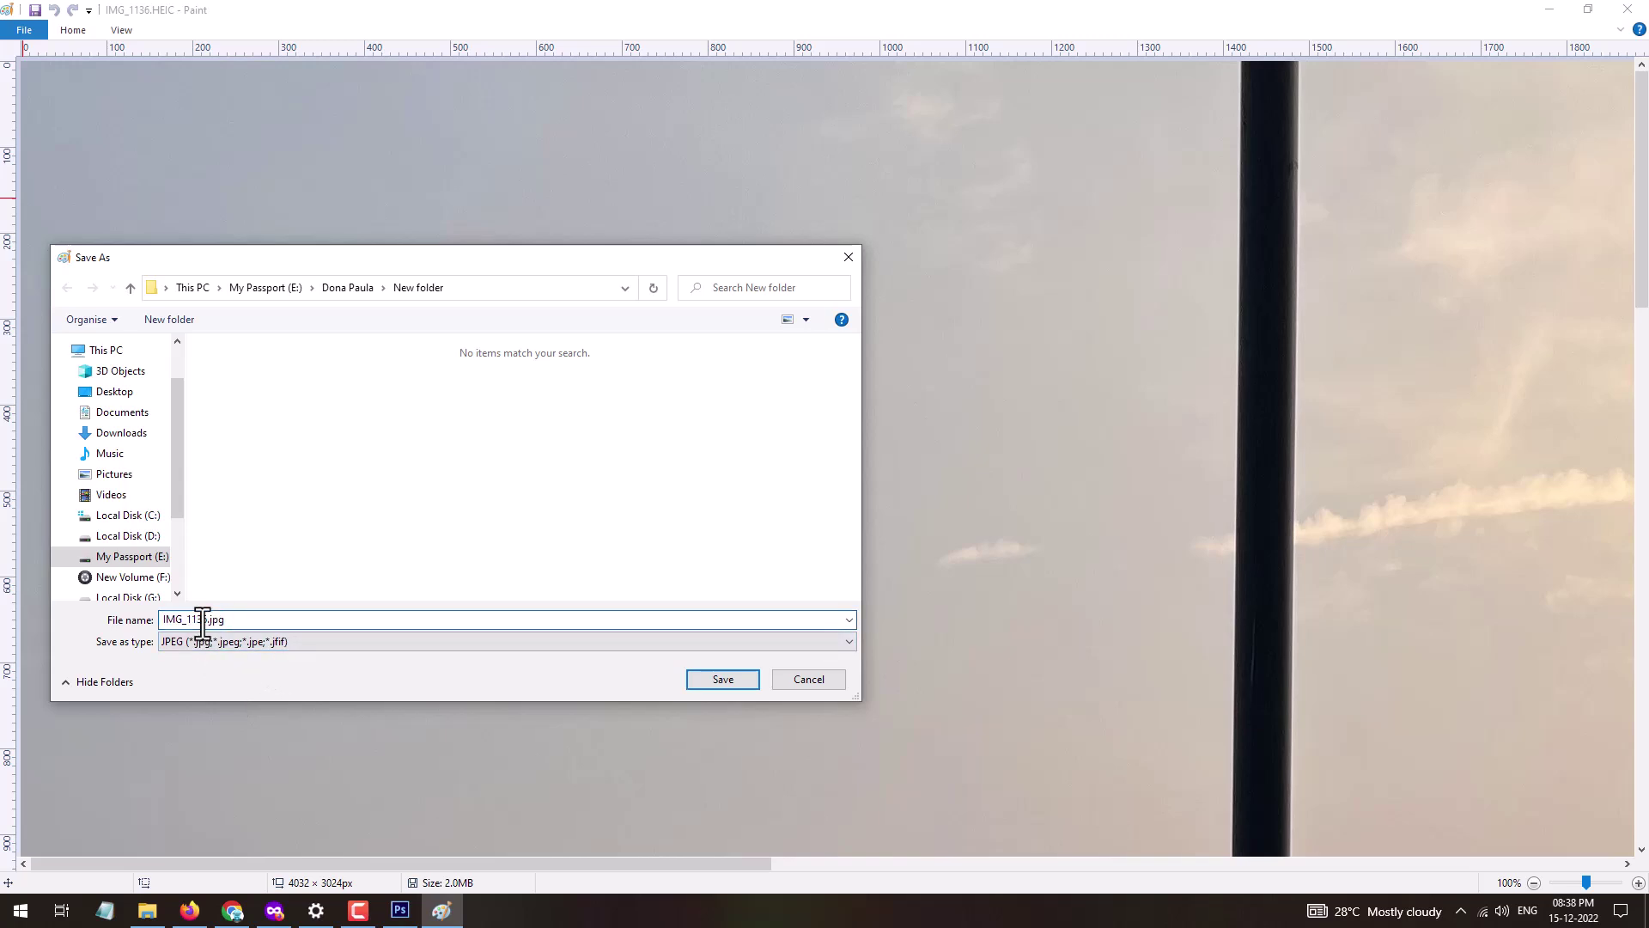
{"action": "left_click_drag", "start_coordinate": [208, 620], "coordinate": [78, 634]}
{"action": "key", "text": "Right"}
{"action": "type", "text": "89"}
{"action": "left_click", "coordinate": [724, 678]}
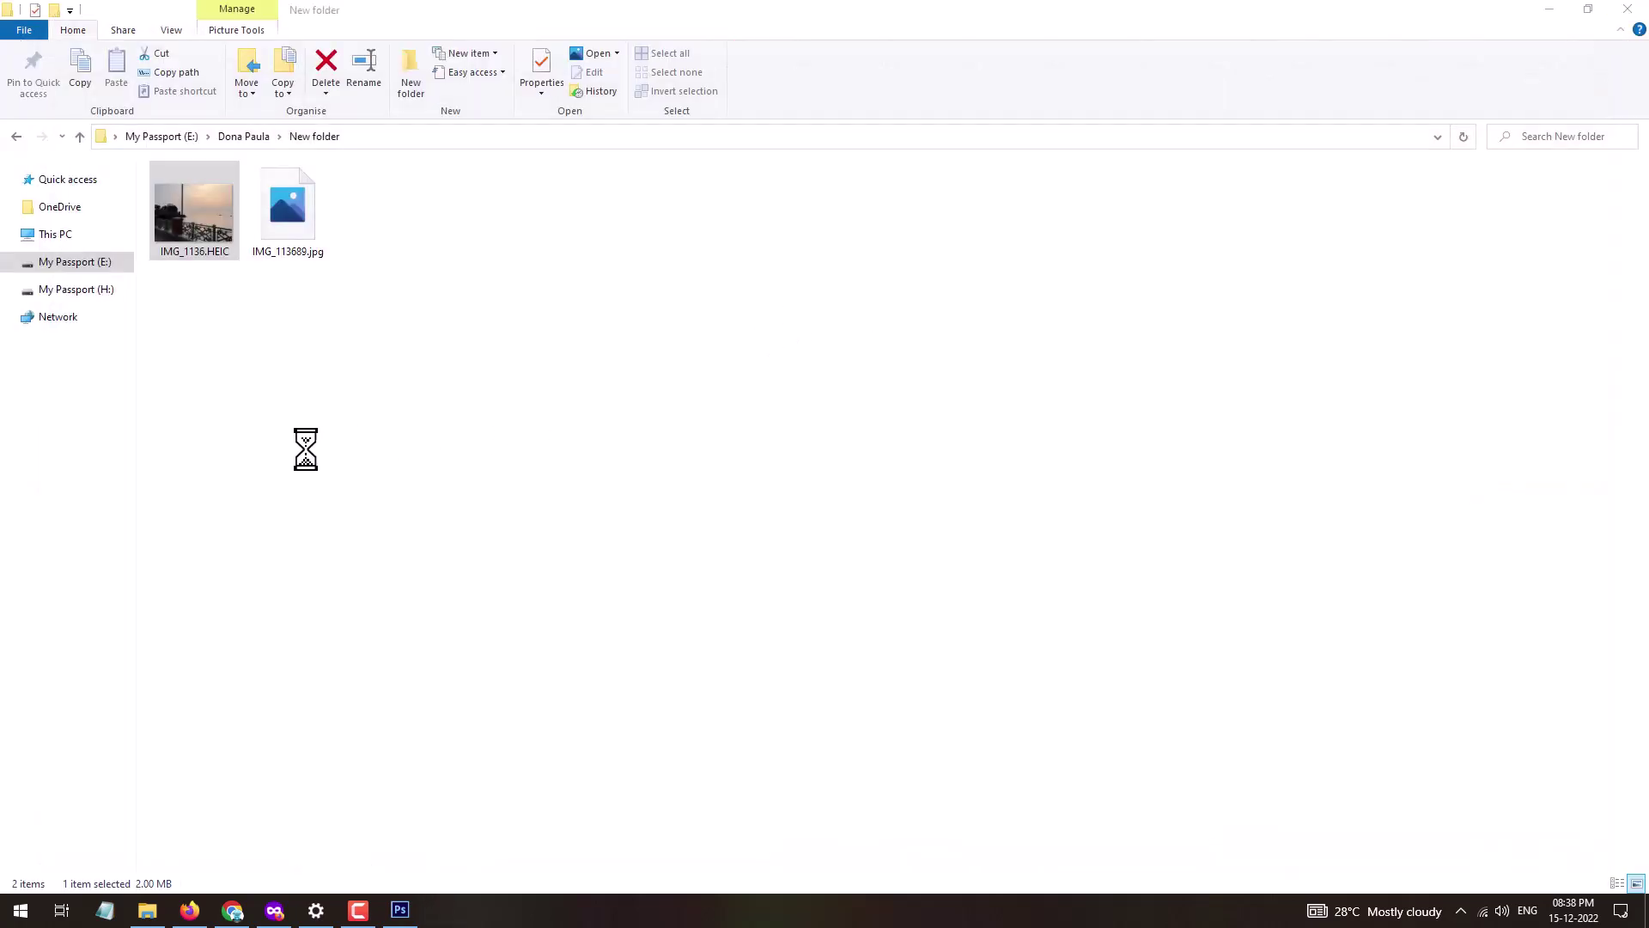
Open the new IMG_113689.jpg in Photoshop CS6 via Open with
{"action": "left_click", "coordinate": [368, 367]}
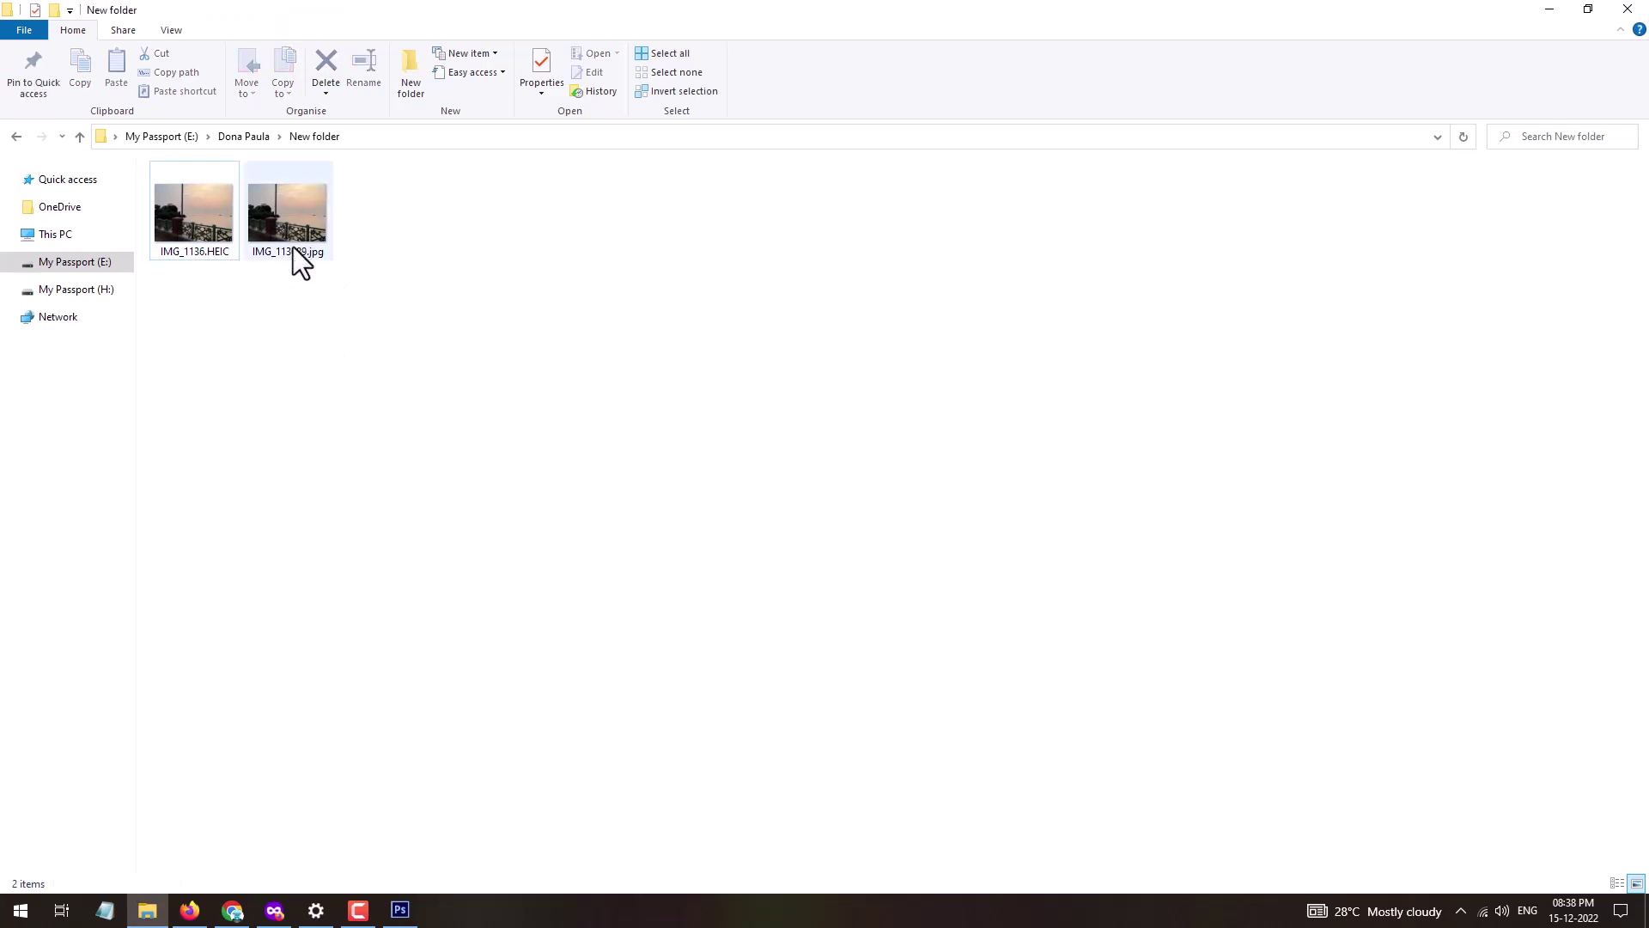
{"action": "mouse_move", "coordinate": [366, 228]}
{"action": "left_mouse_down"}
{"action": "mouse_move", "coordinate": [319, 307]}
{"action": "mouse_move", "coordinate": [468, 355]}
{"action": "left_mouse_up"}
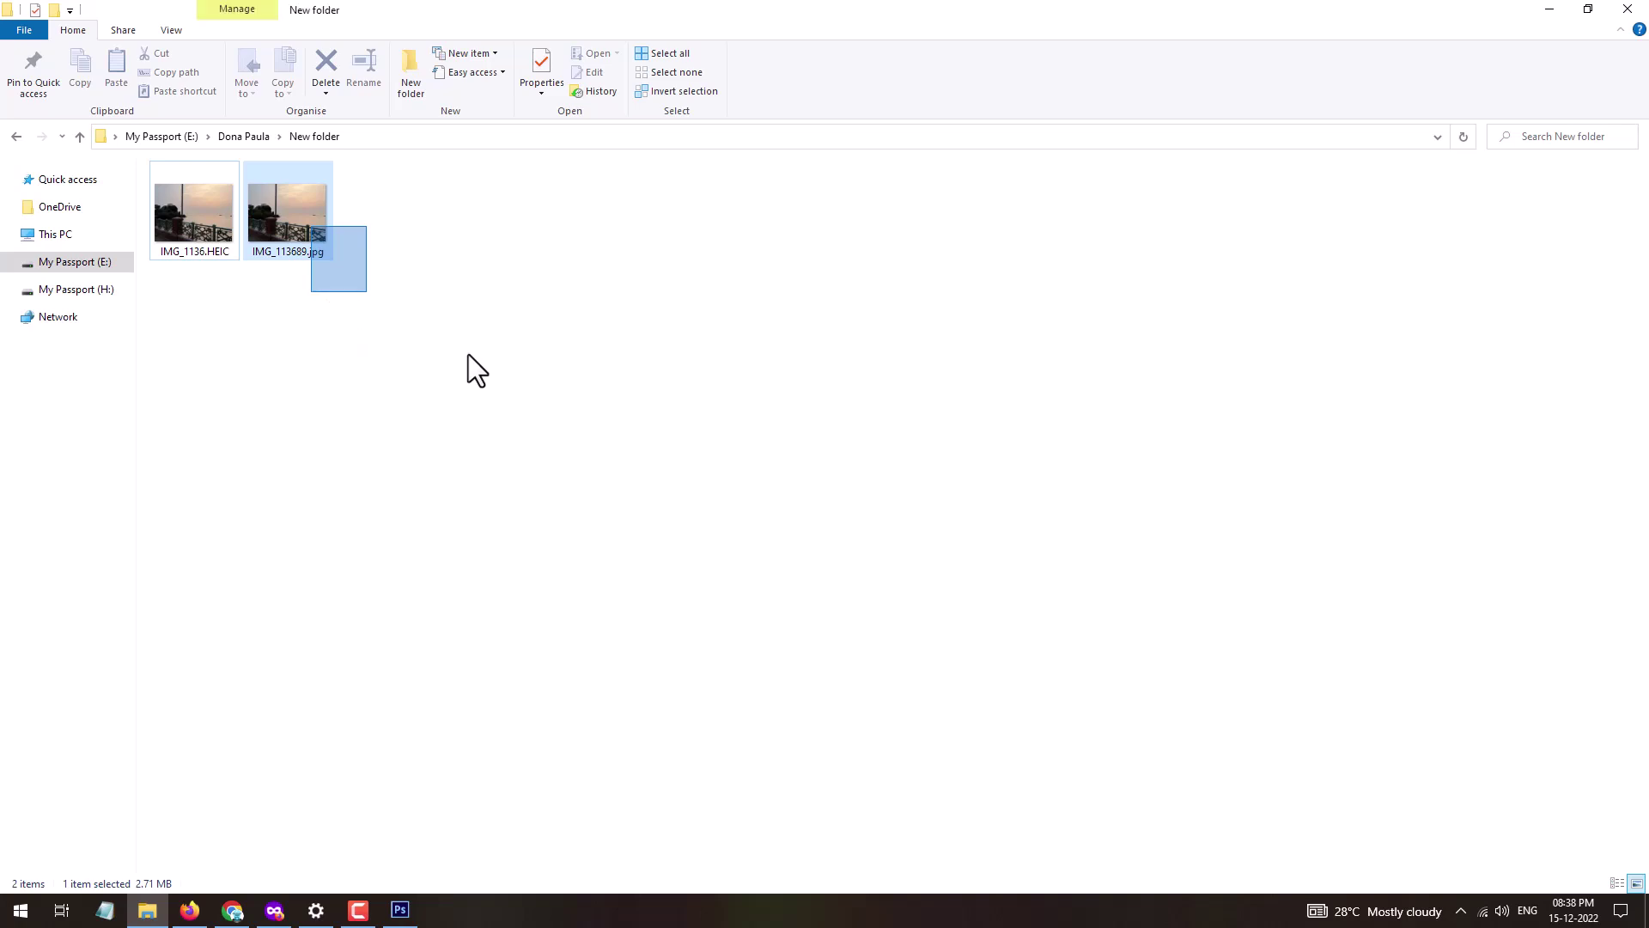
{"action": "right_click", "coordinate": [301, 239]}
{"action": "mouse_move", "coordinate": [356, 565]}
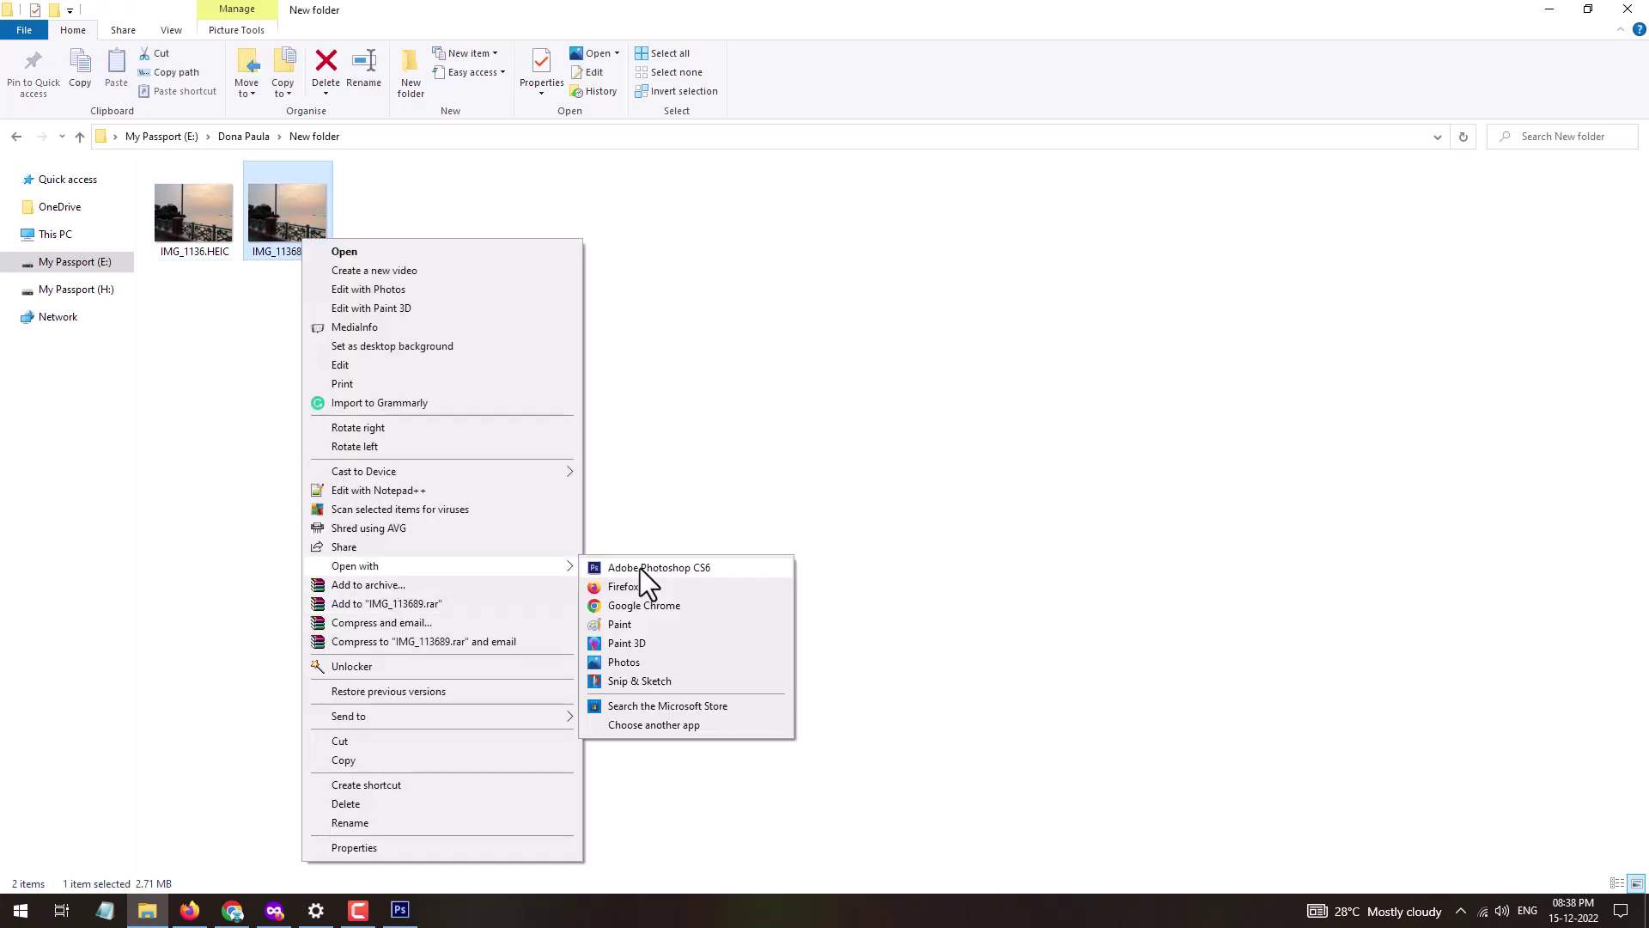
{"action": "left_click", "coordinate": [641, 568]}
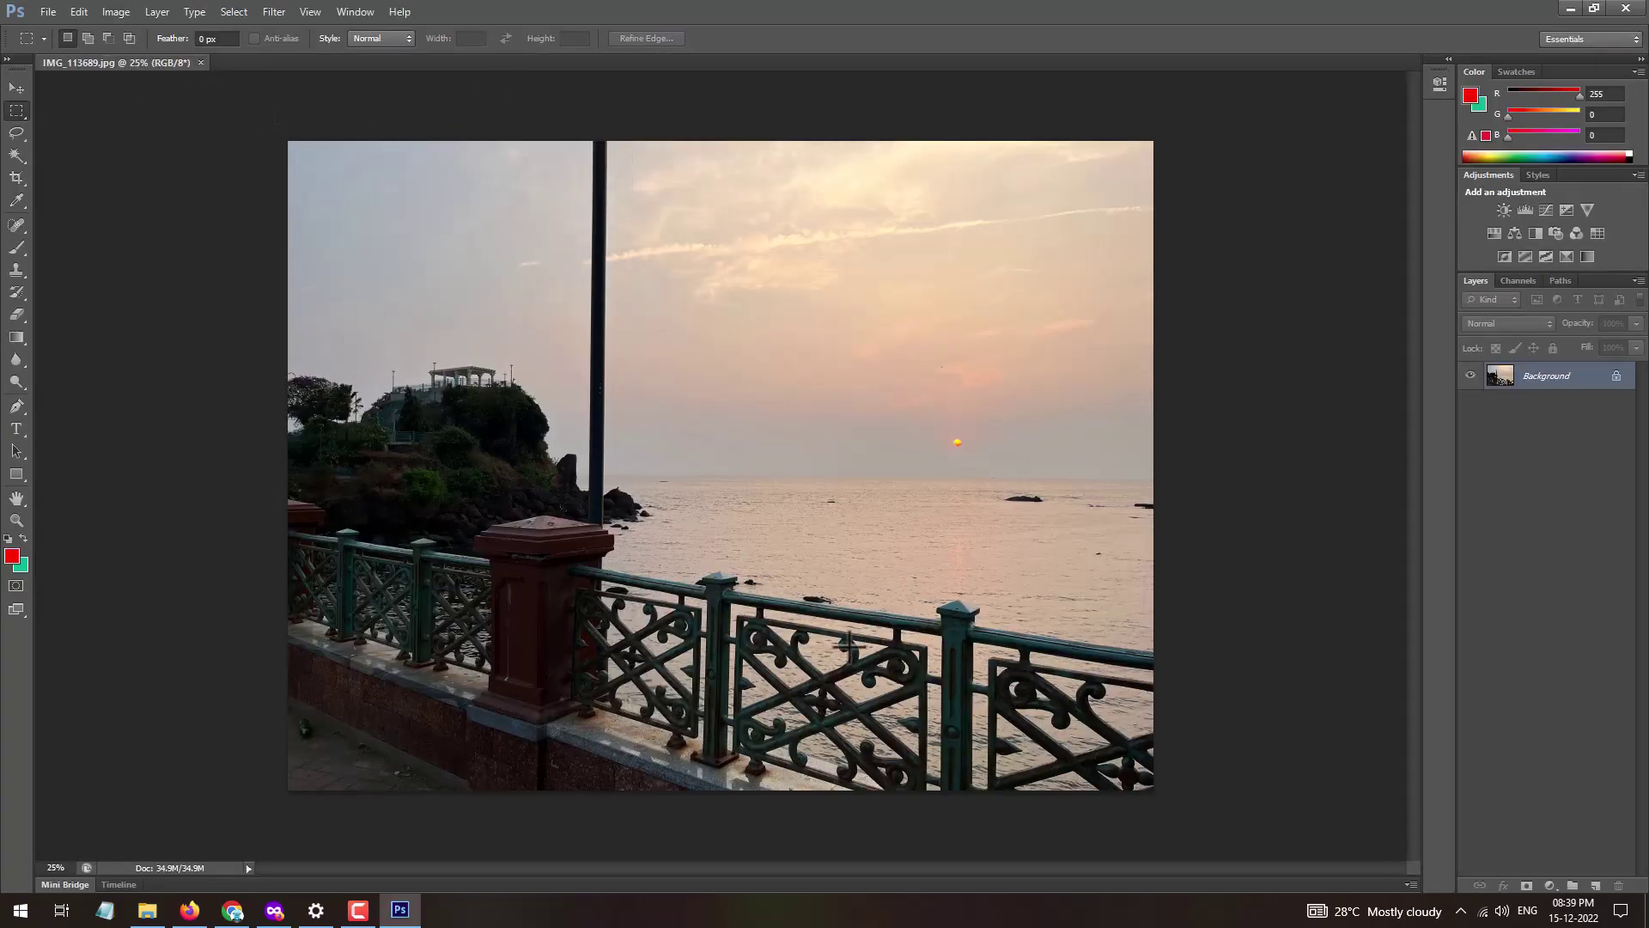
Minimize Photoshop and select IMG_1136.HEIC in the folder
{"action": "left_click", "coordinate": [1573, 7]}
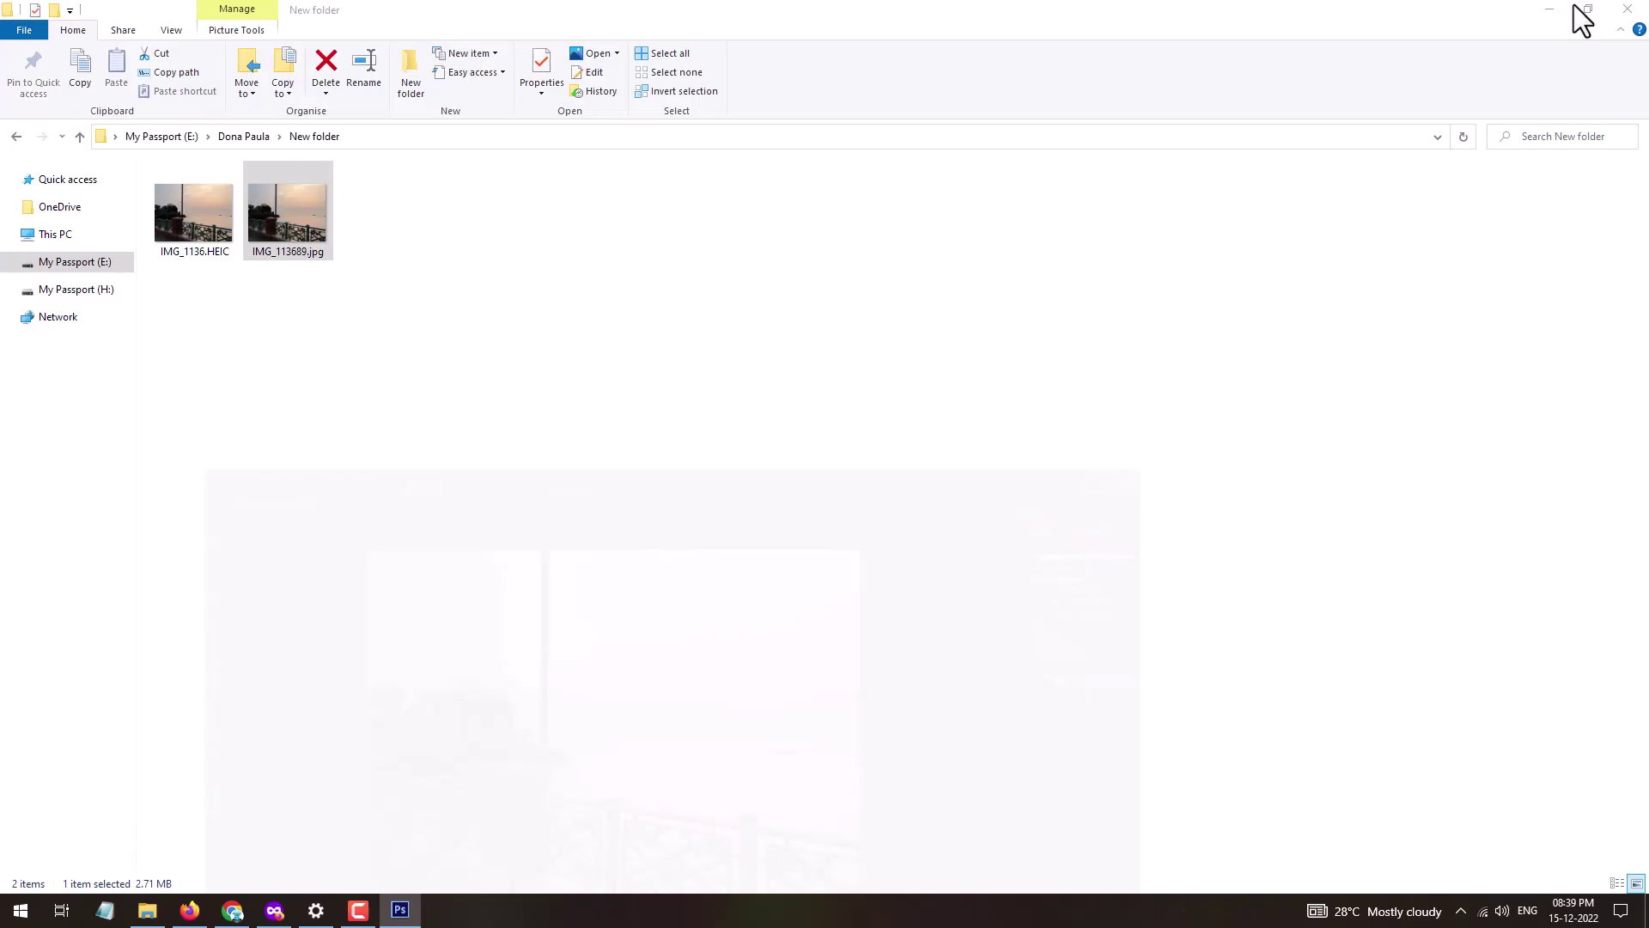
{"action": "left_click", "coordinate": [194, 232]}
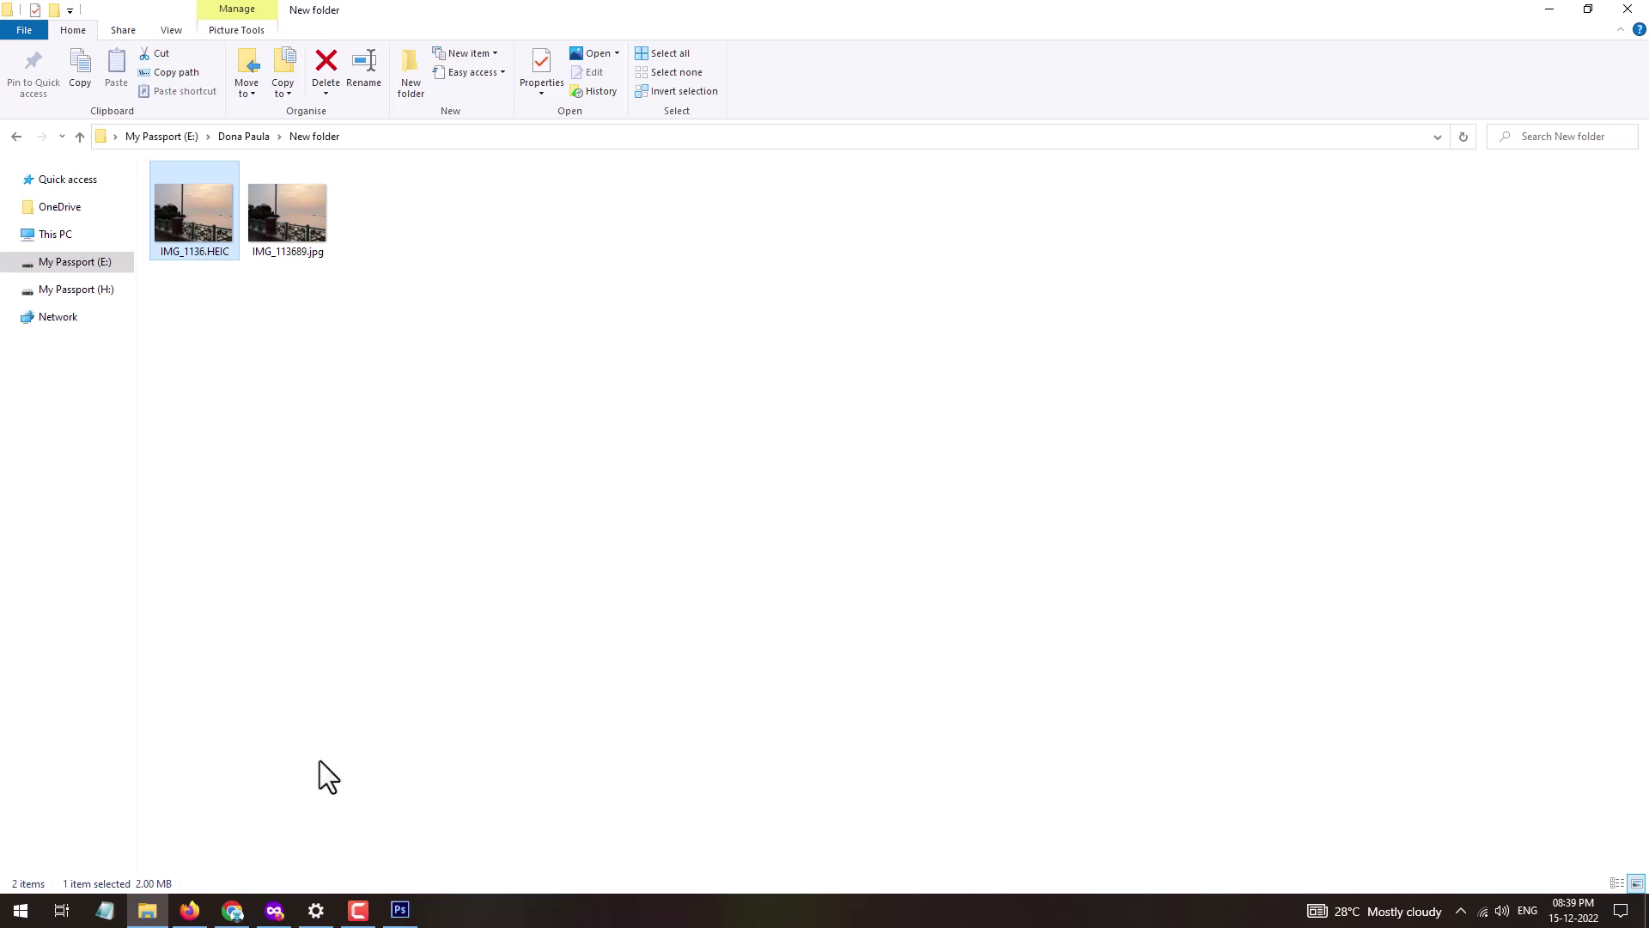